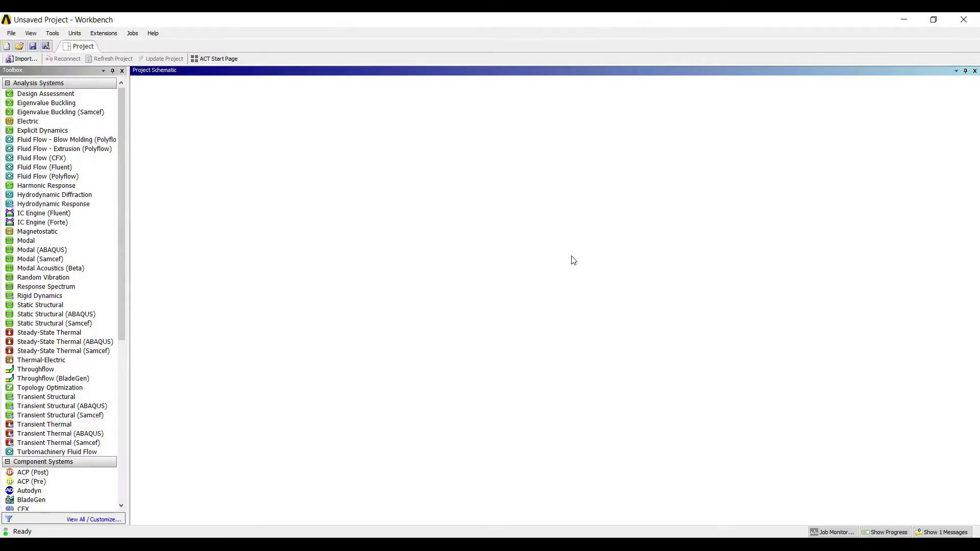
Add a Static Structural analysis system to the project schematic and name it "axisymmetric element".
left_click_drag(41, 305, 184, 203)
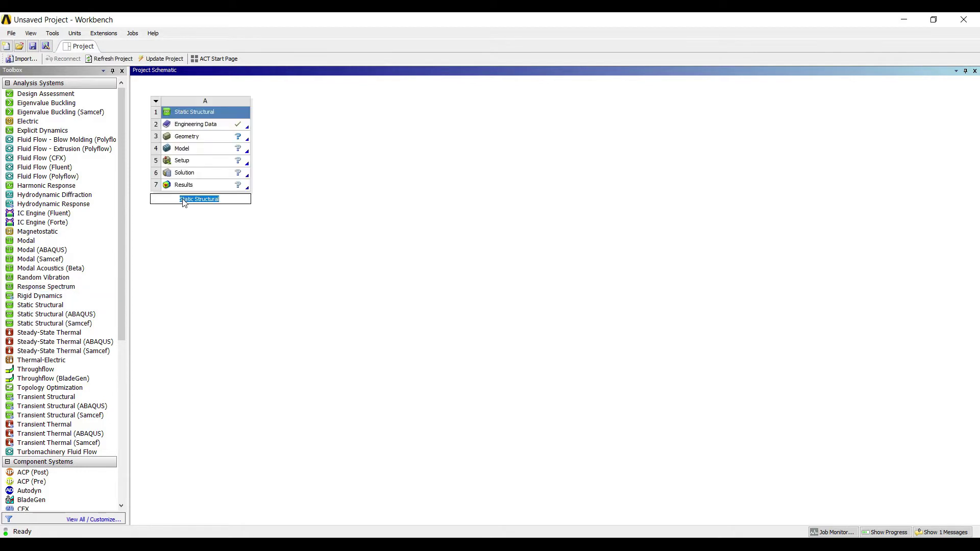
type("axisymmetric element")
key("Return")
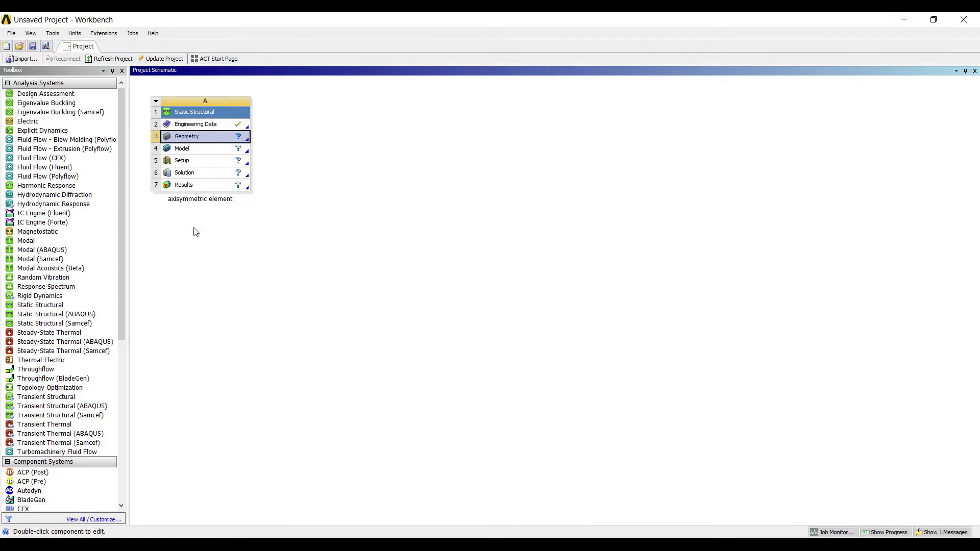
Show the properties of the Geometry cell and set its analysis type to 2D.
left_click(30, 34)
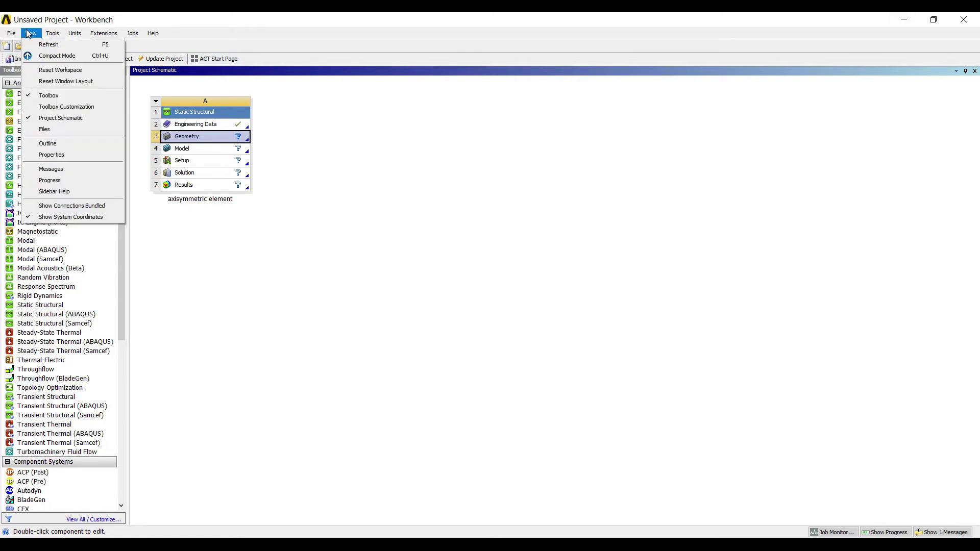
left_click(51, 155)
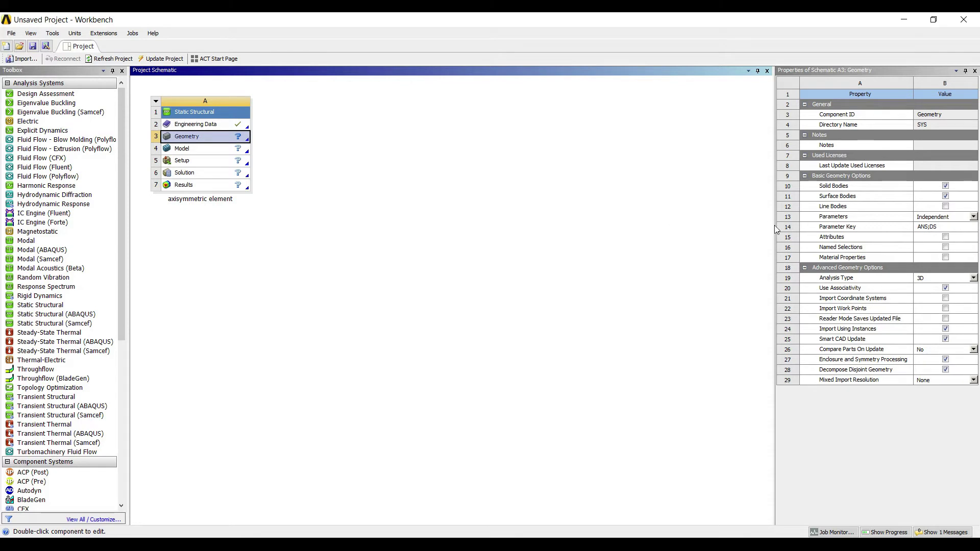
left_click(974, 277)
left_click(734, 295)
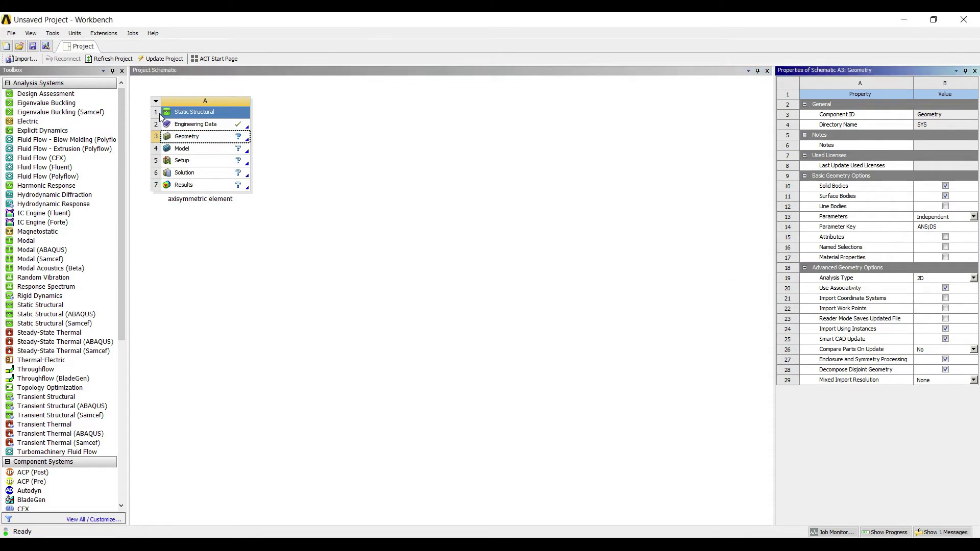
Create a new DesignModeler geometry for the system and set its units to millimetres.
left_click(199, 138)
right_click(198, 137)
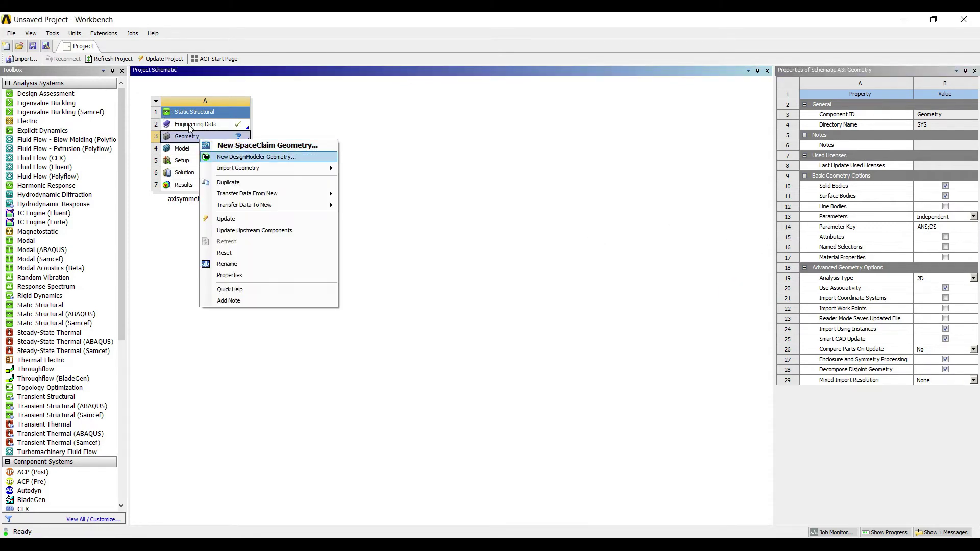
left_click(245, 157)
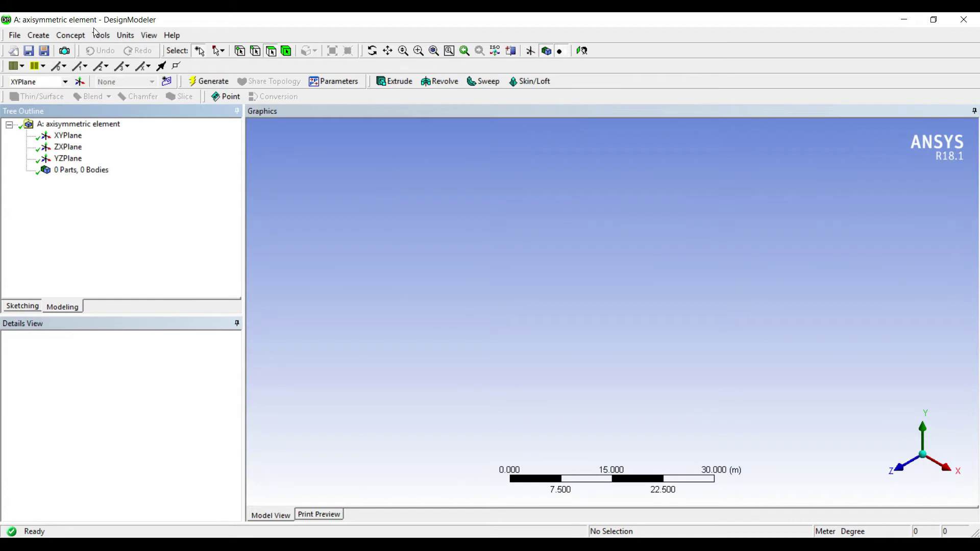
left_click(125, 35)
left_click(148, 75)
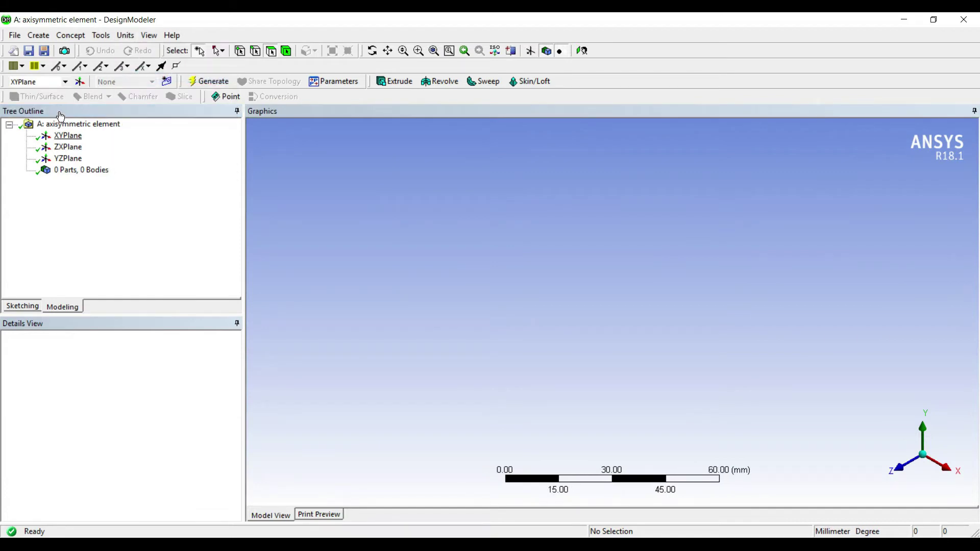
On the XY plane viewed face-on, sketch two concentric circles about the origin with radii of about 21 mm and 35 mm.
left_click(581, 51)
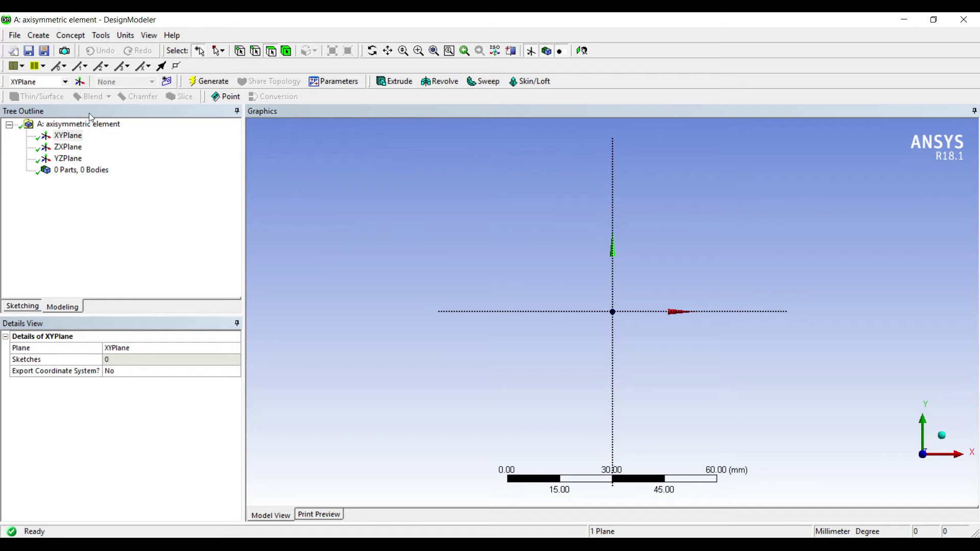
left_click(22, 306)
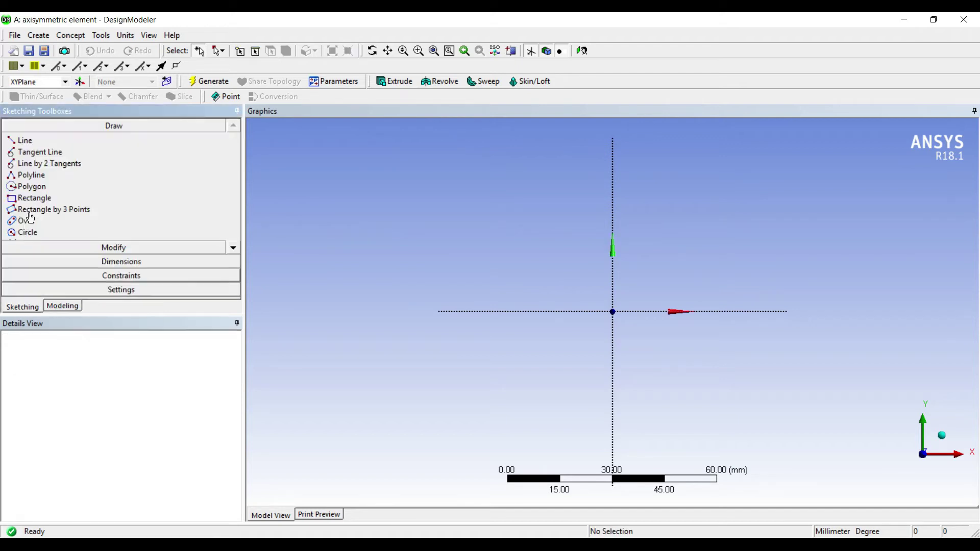
left_click(26, 232)
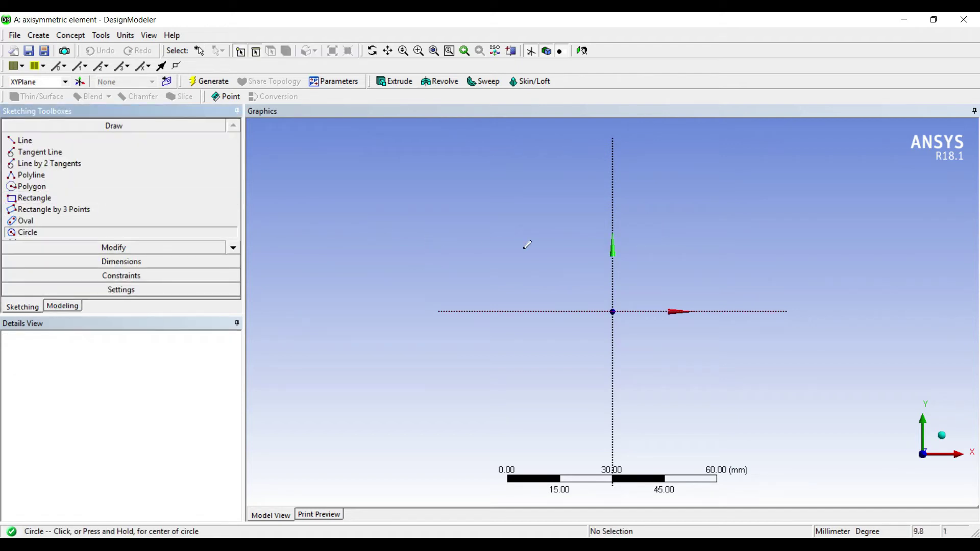
left_click(613, 311)
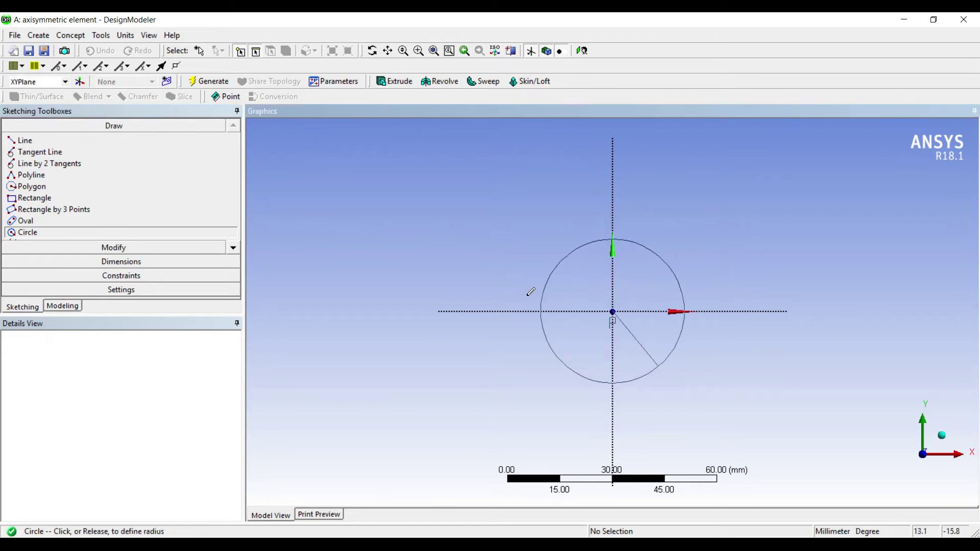
left_click(496, 253)
left_click(612, 311)
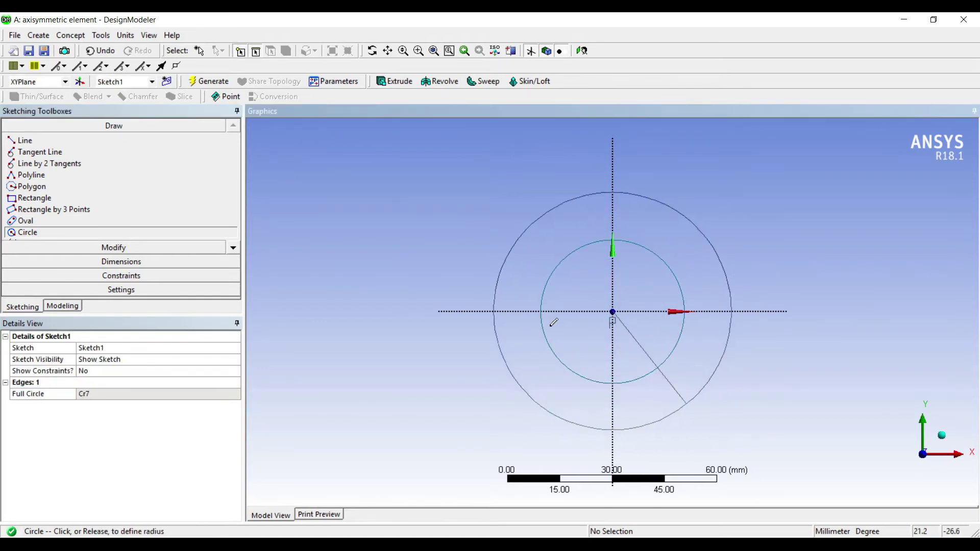
left_click(523, 376)
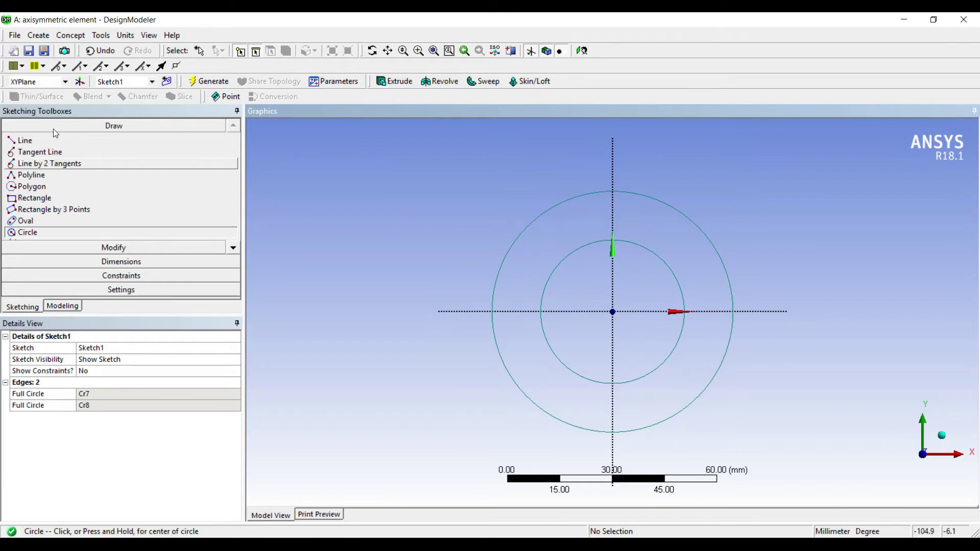
Sketch two vertical lines crossing the upper arcs, a horizontal line above the outer circle, and a vertical line on the lower Y axis crossing both circles.
left_click(25, 140)
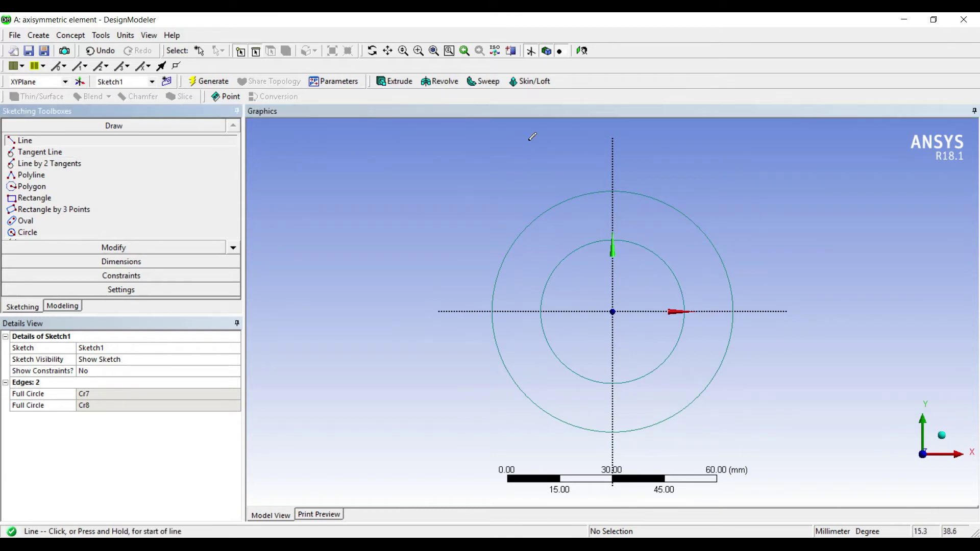
left_click(626, 157)
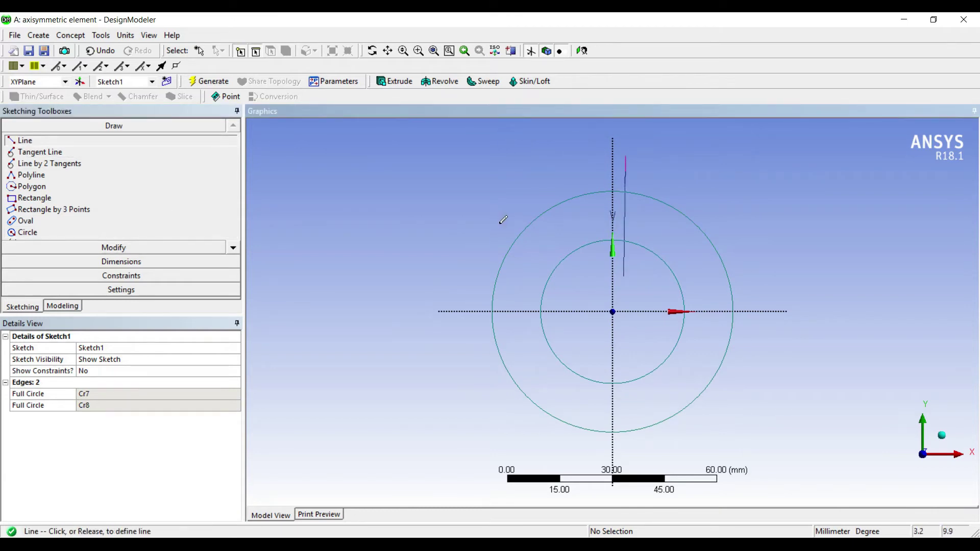
left_click(626, 277)
left_click(522, 132)
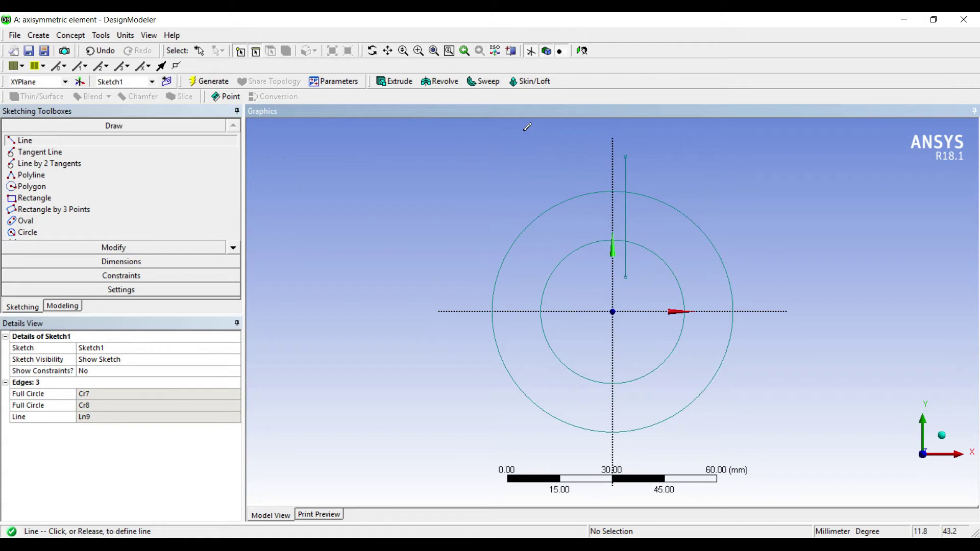
left_click(526, 218)
left_click(460, 136)
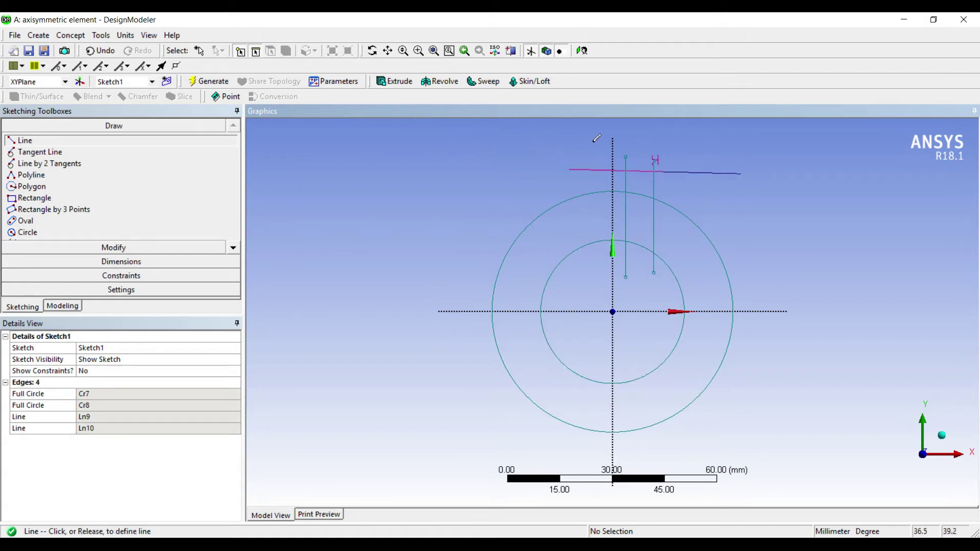
left_click(608, 134)
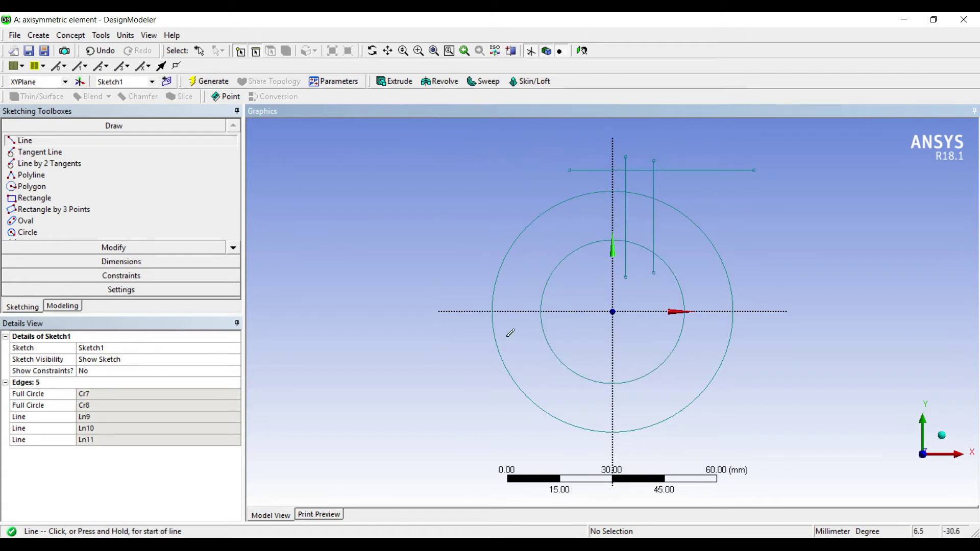
left_click(494, 292)
left_click(612, 449)
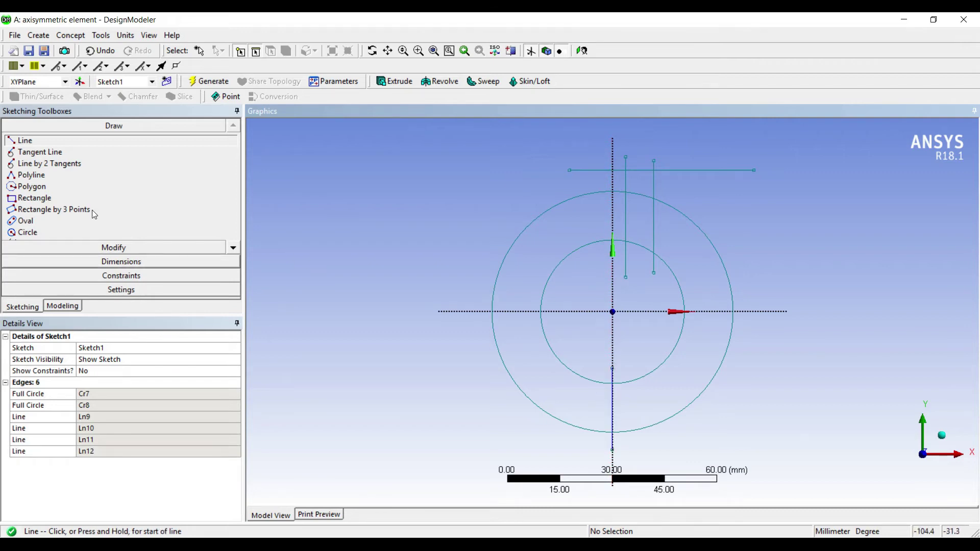
Trim the overhanging ends of the horizontal line and the two vertical lines at the top of the neck.
left_click(104, 247)
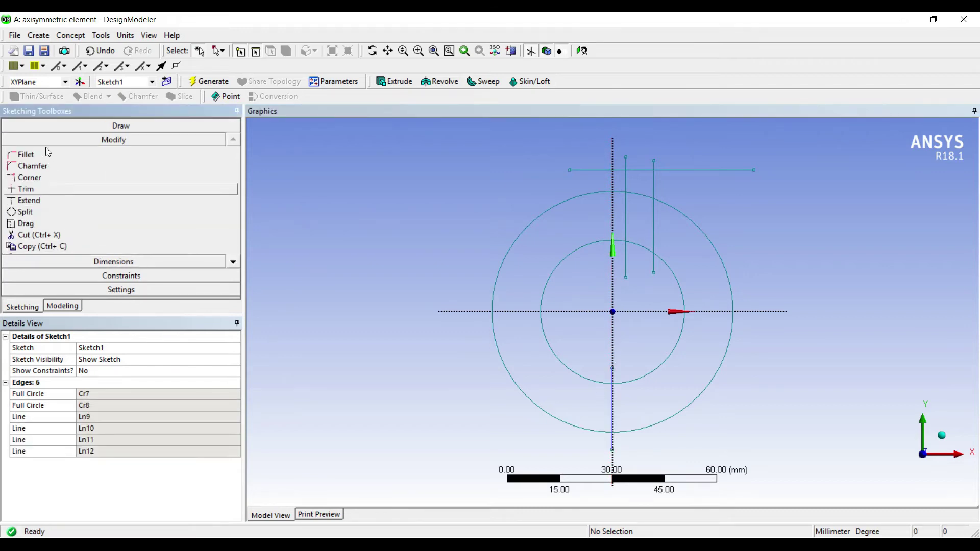
left_click(28, 189)
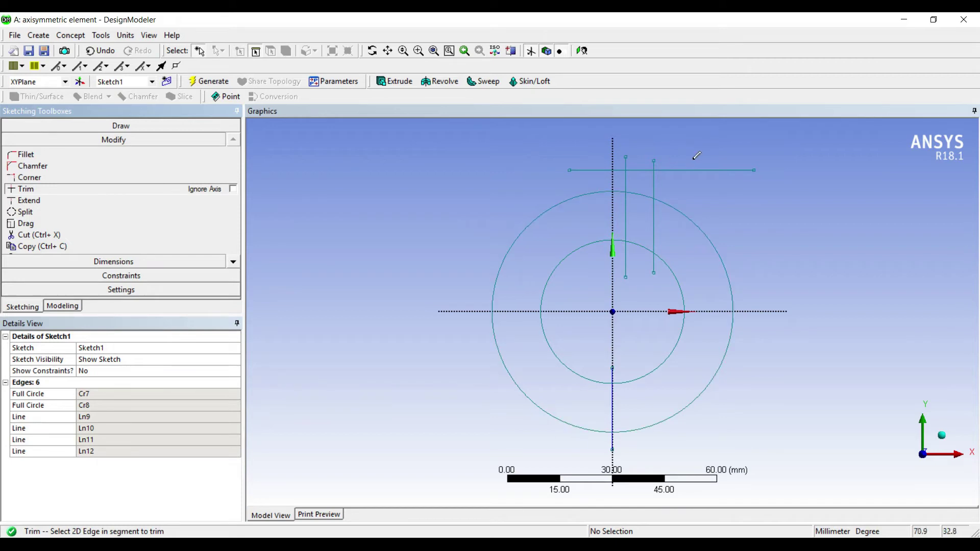
left_click(599, 170)
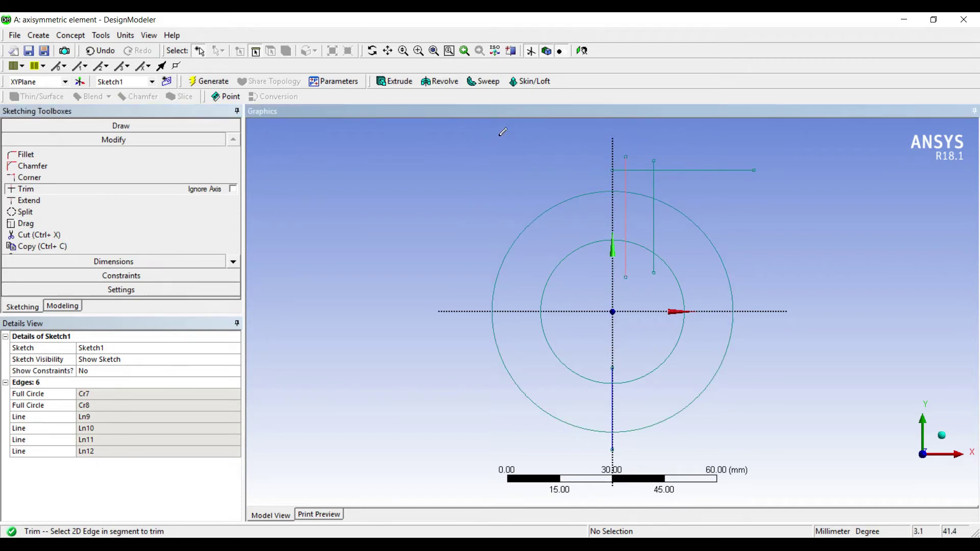
left_click(624, 166)
left_click(617, 171)
scroll(525, 130, "up", 1)
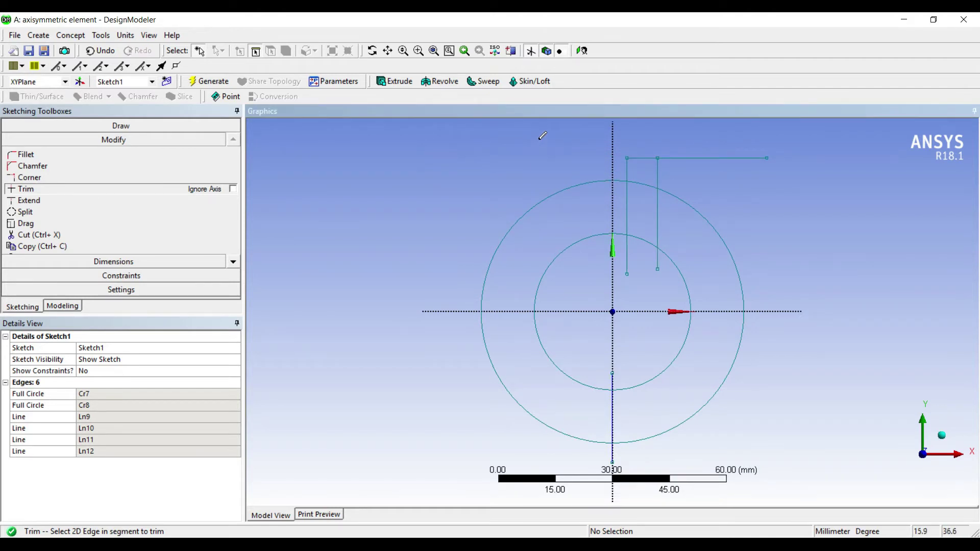
left_click(593, 124)
Trim both circles on the negative X side, from the neck's inner line round to the lower Y axis.
left_click(492, 152)
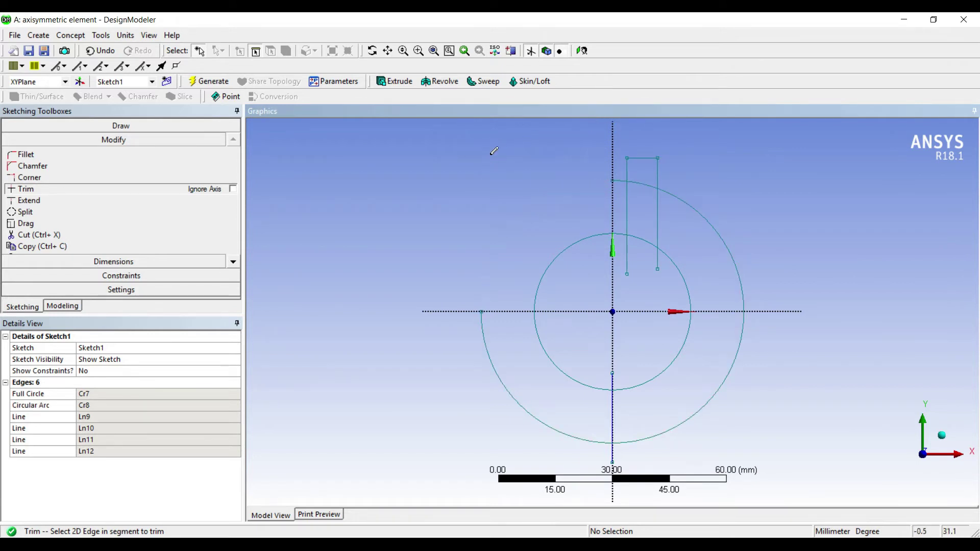
left_click(494, 191)
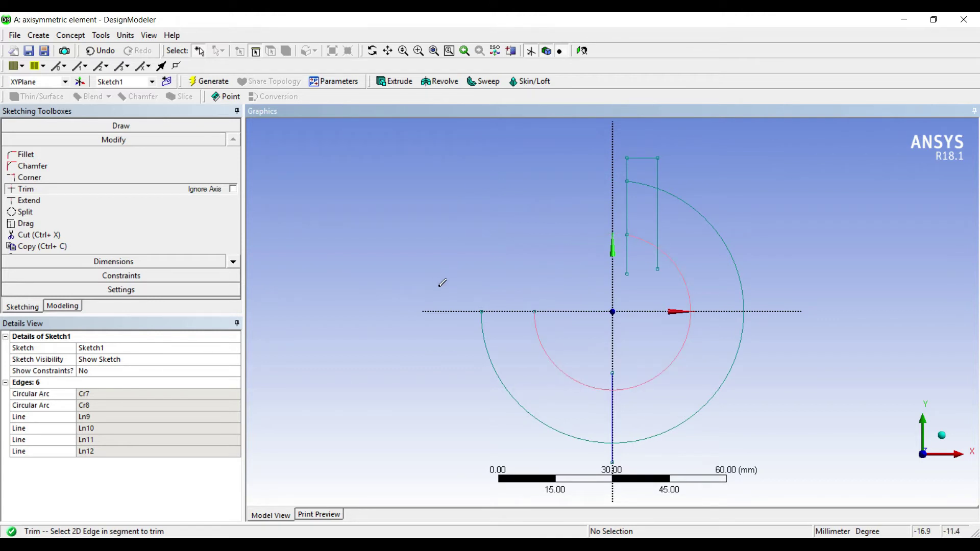
left_click(407, 307)
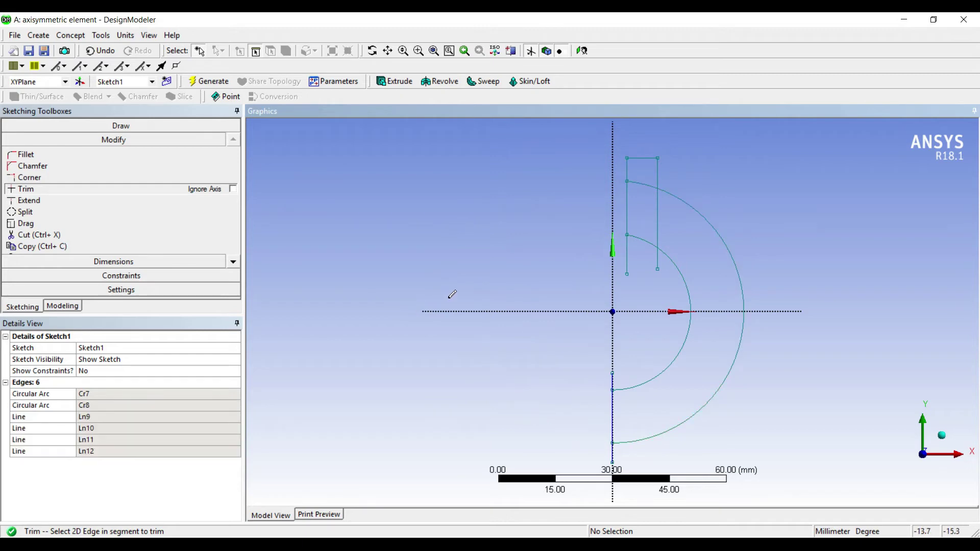
Trim the excess ends of the lower axis line and neck lines, plus the outer arc segment inside the neck, leaving one closed profile.
left_click(489, 306)
left_click(503, 210)
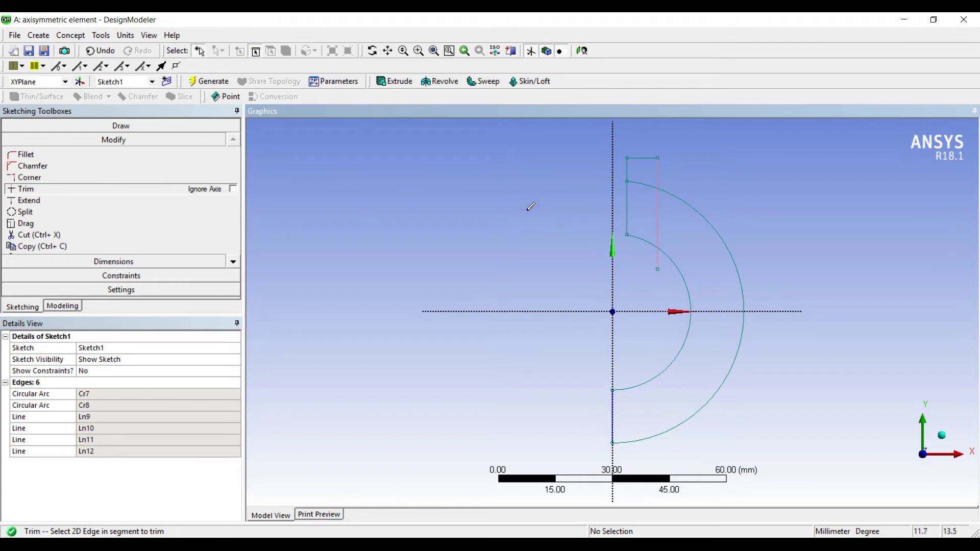
left_click(526, 210)
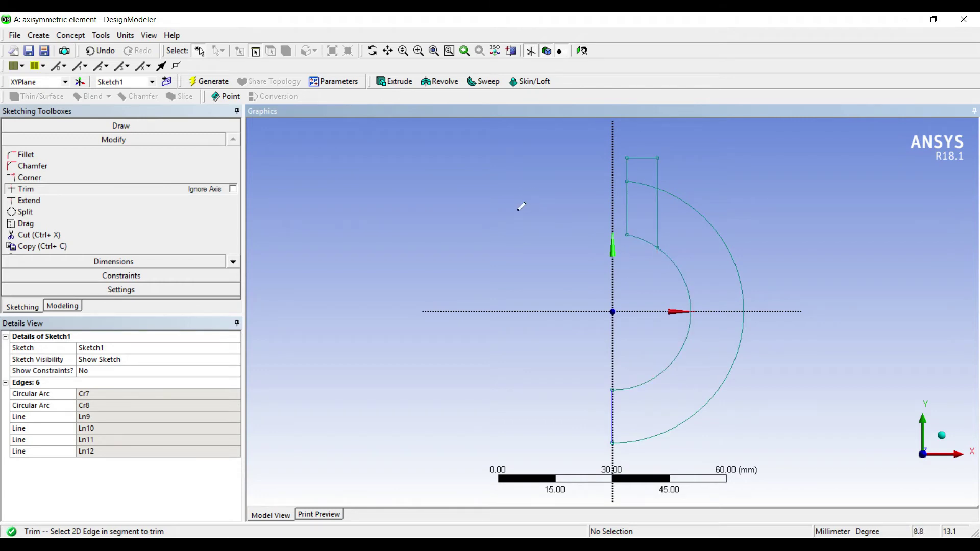
left_click(513, 145)
left_click(527, 179)
Add radius dimensions to the outer and inner arcs of the profile.
left_click(102, 263)
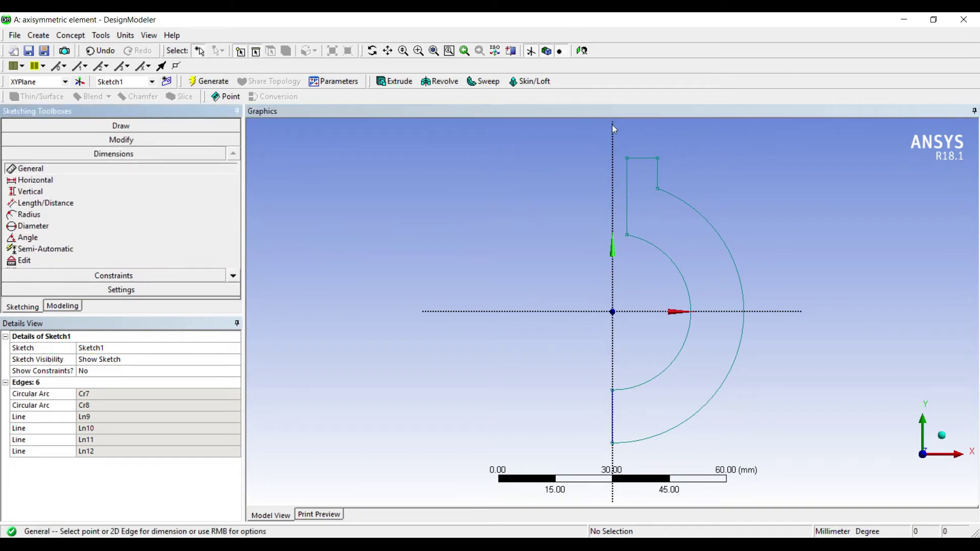
left_click(563, 176)
left_click(607, 180)
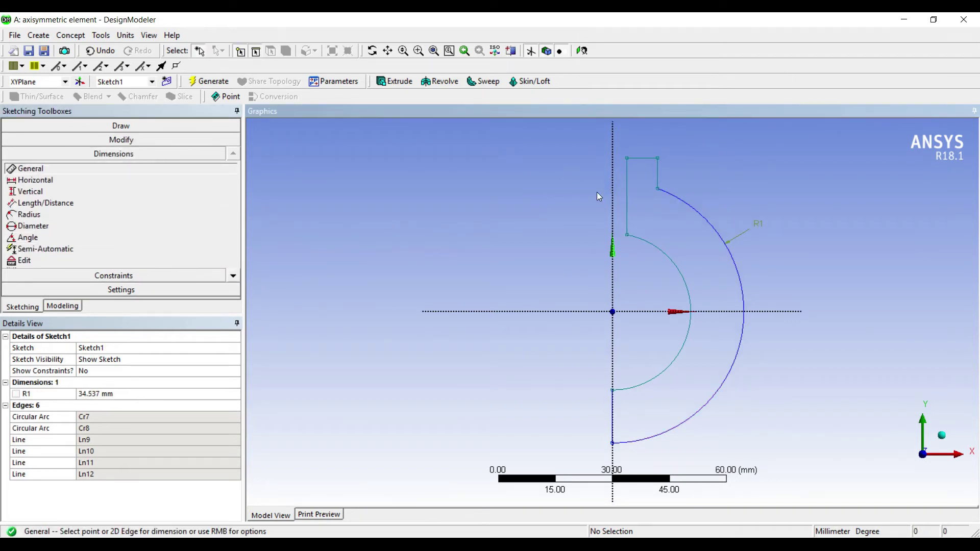
left_click(541, 217)
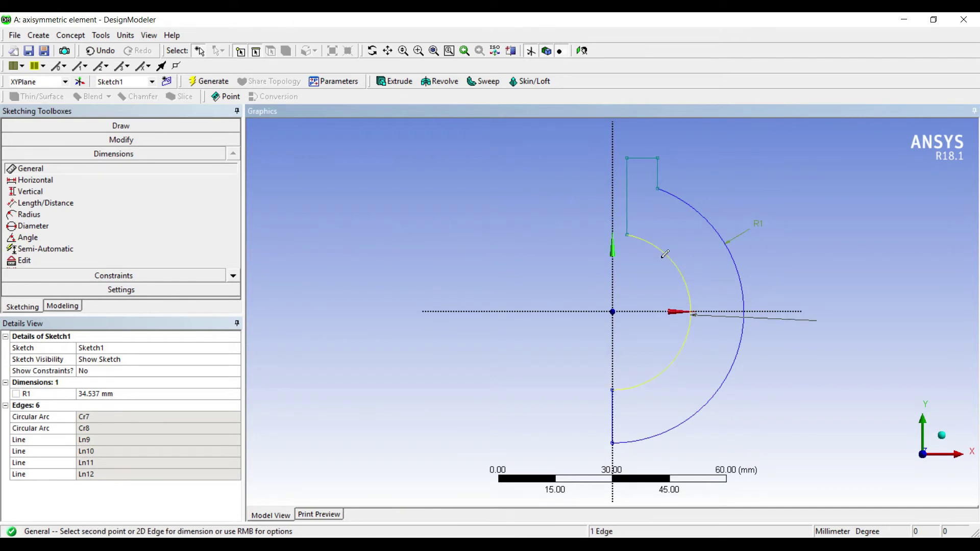
left_click(842, 344)
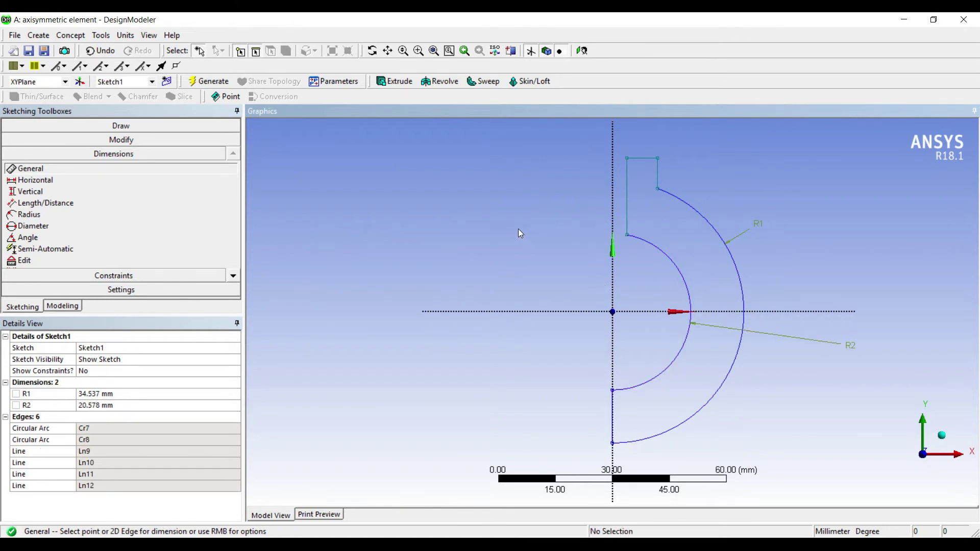
Dimension the neck's width, the height of its inner edge, and that edge's distance from the Y axis.
left_click(509, 127)
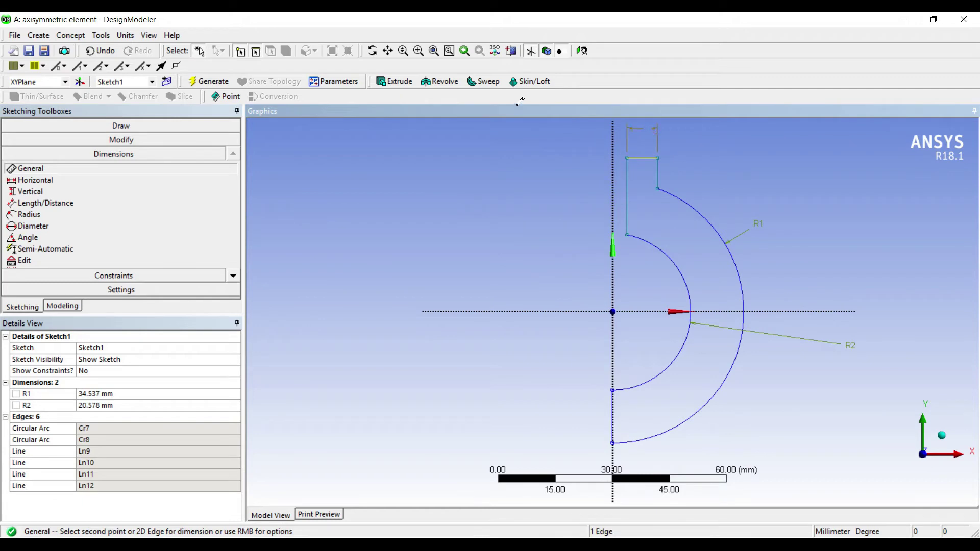
left_click(503, 129)
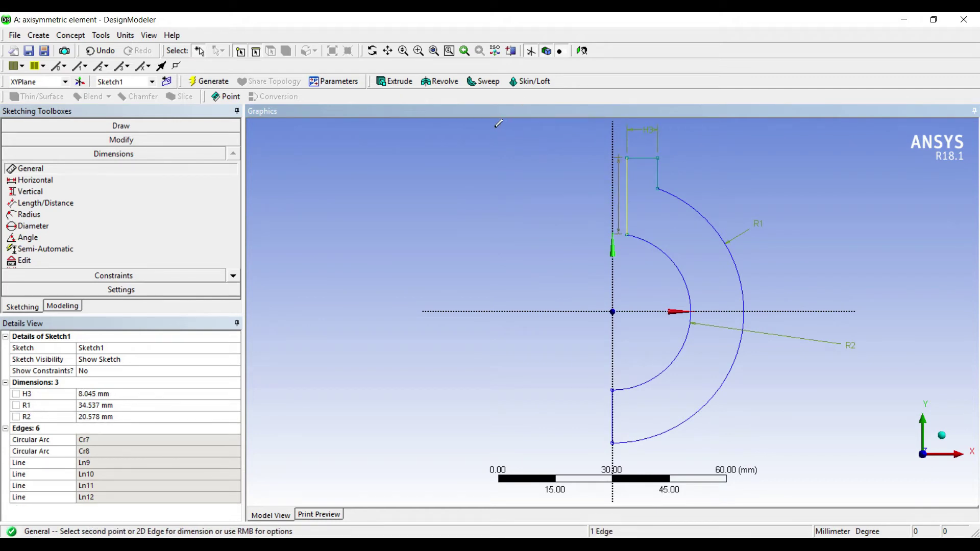
left_click(449, 134)
left_click(489, 115)
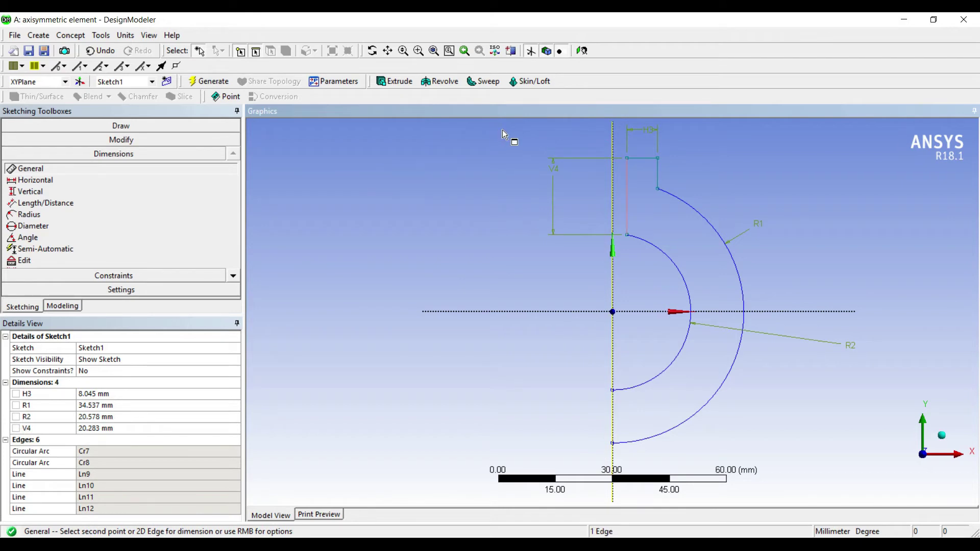
left_click(502, 130)
left_click(497, 111)
Set the outer arc's radius to 200 mm and the inner arc's radius to 180 mm.
left_click(97, 417)
type("2")
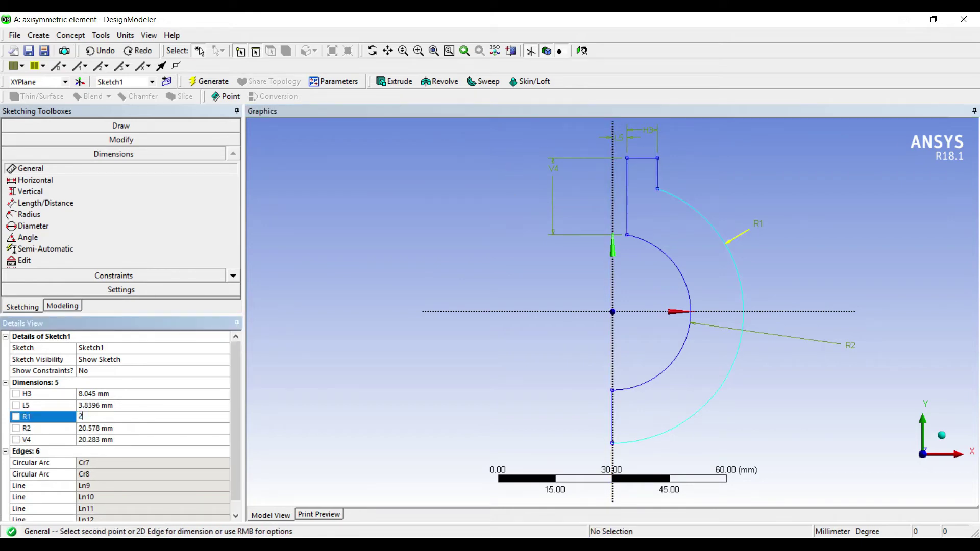
type("00")
key("Return")
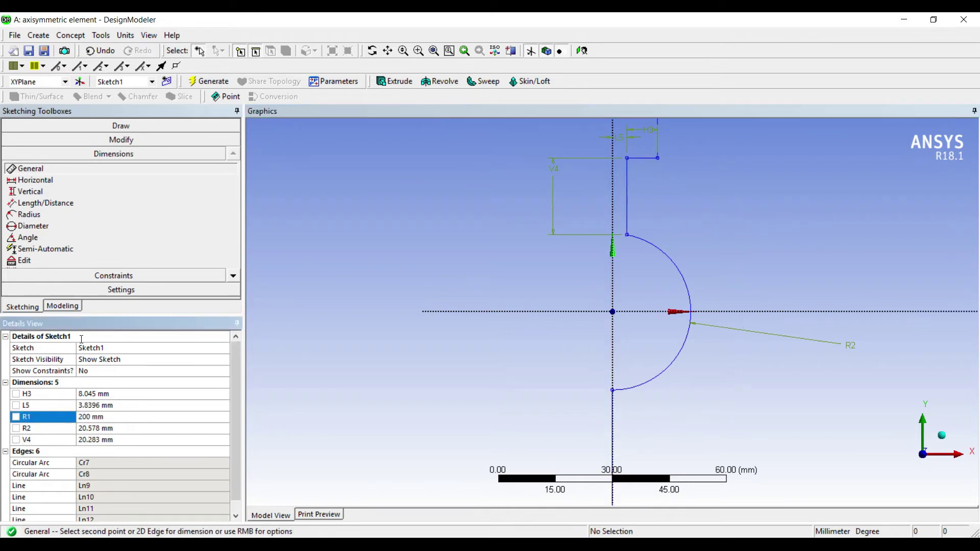
key("Tab")
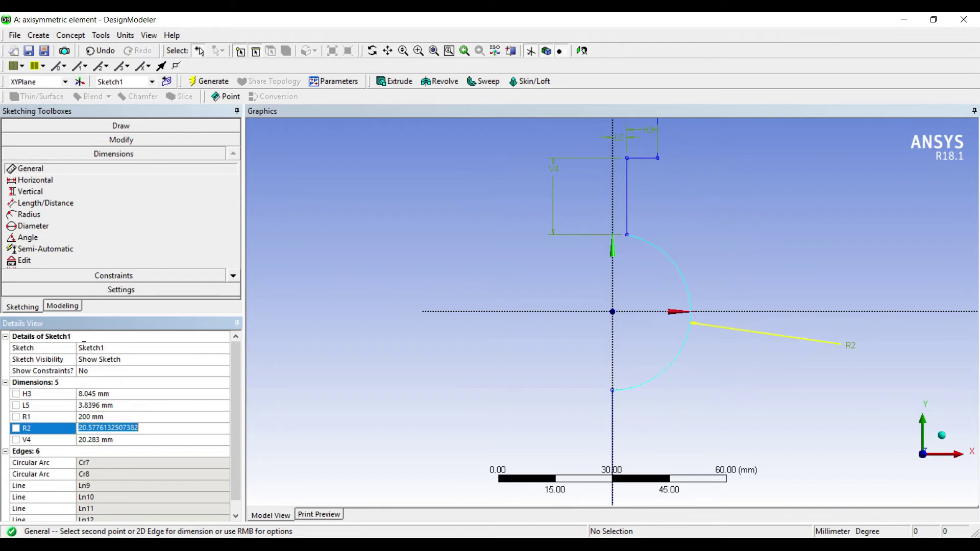
type("180")
key("Down")
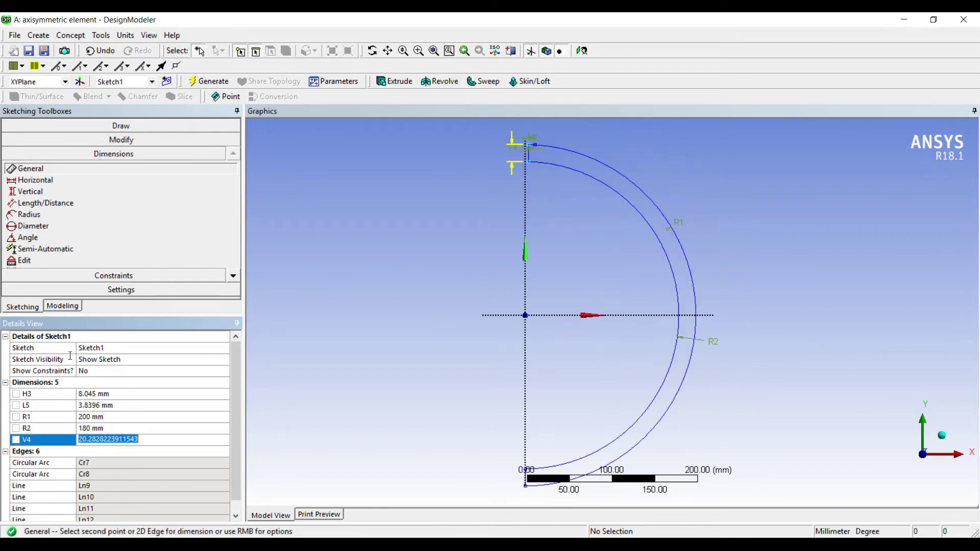
Set the height of the neck's inner edge to 80 mm and the neck's width to 15 mm.
type("80")
key("Return")
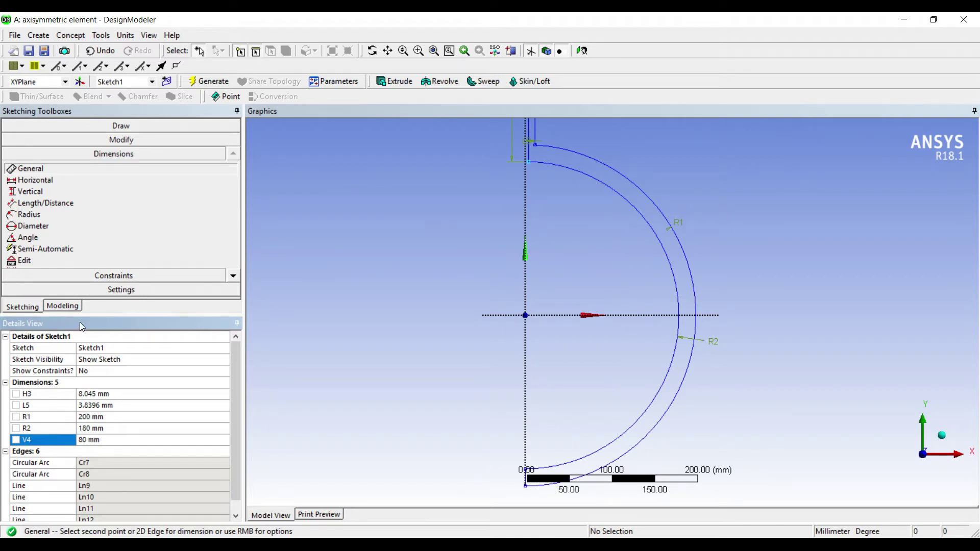
key("Up")
key("Up")
key("Up")
key("Up")
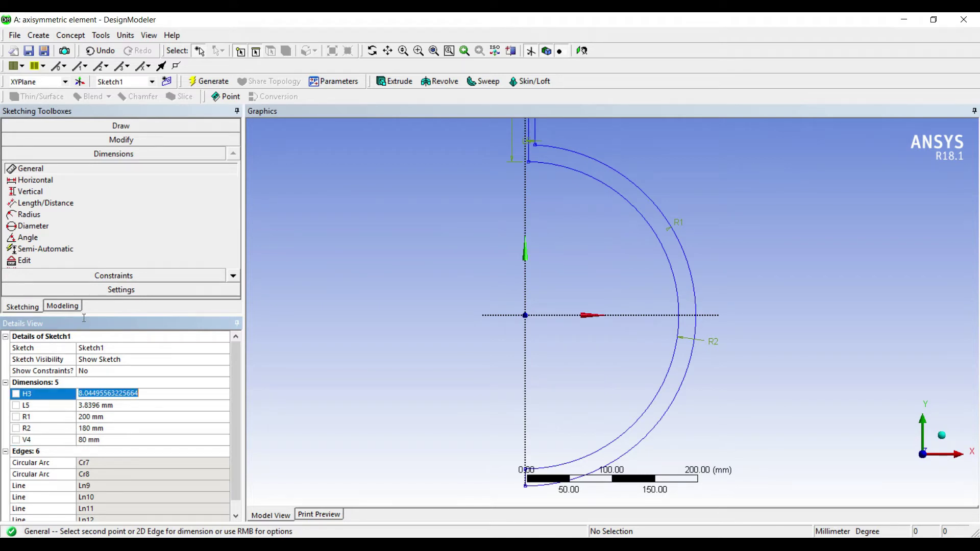
left_click(465, 51)
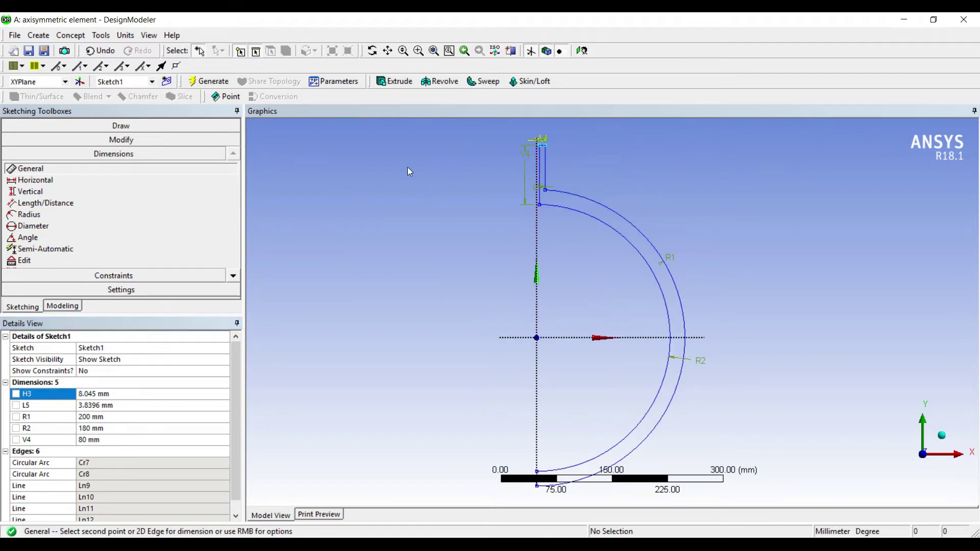
left_click(89, 317)
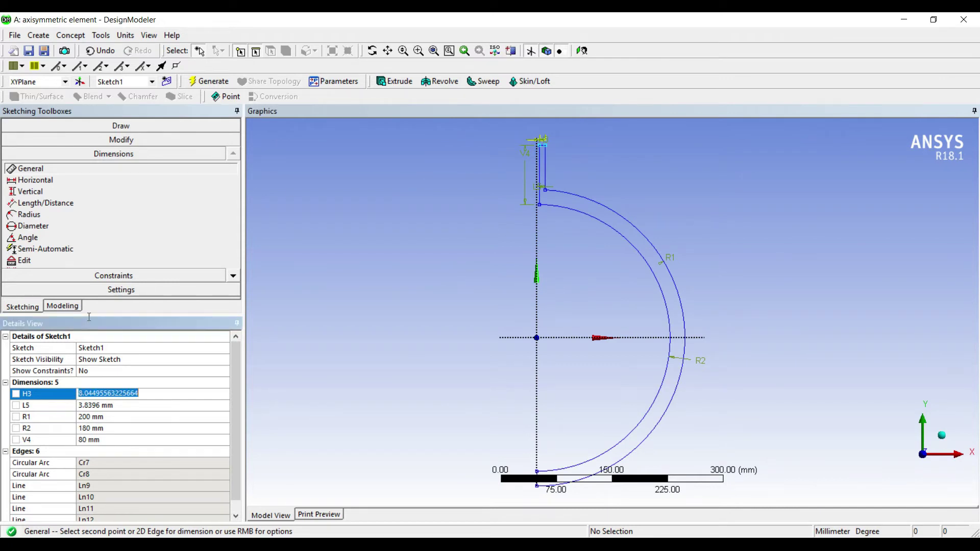
type("15")
key("Return")
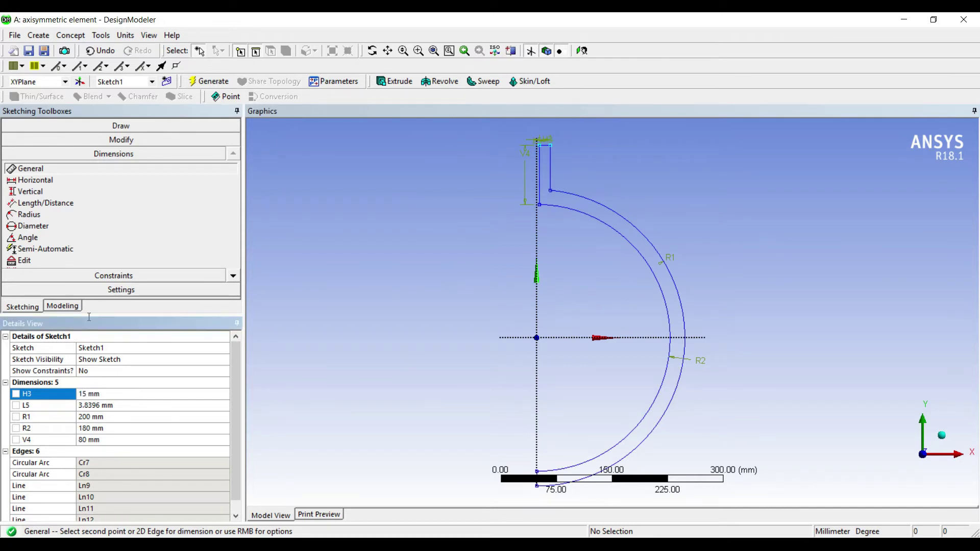
Set the distance between the neck's inner edge and the Y axis to 20 mm.
key("Down")
type("2")
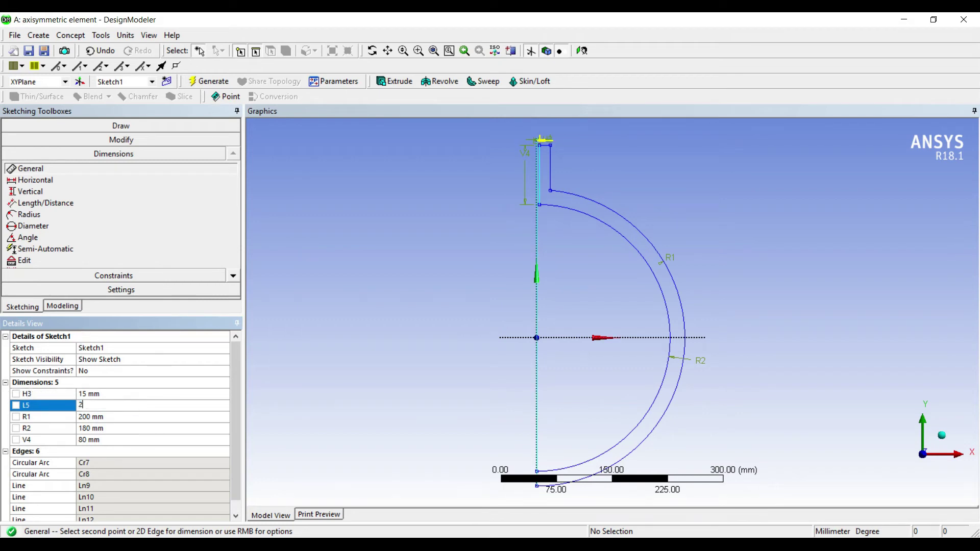
type("0")
key("Return")
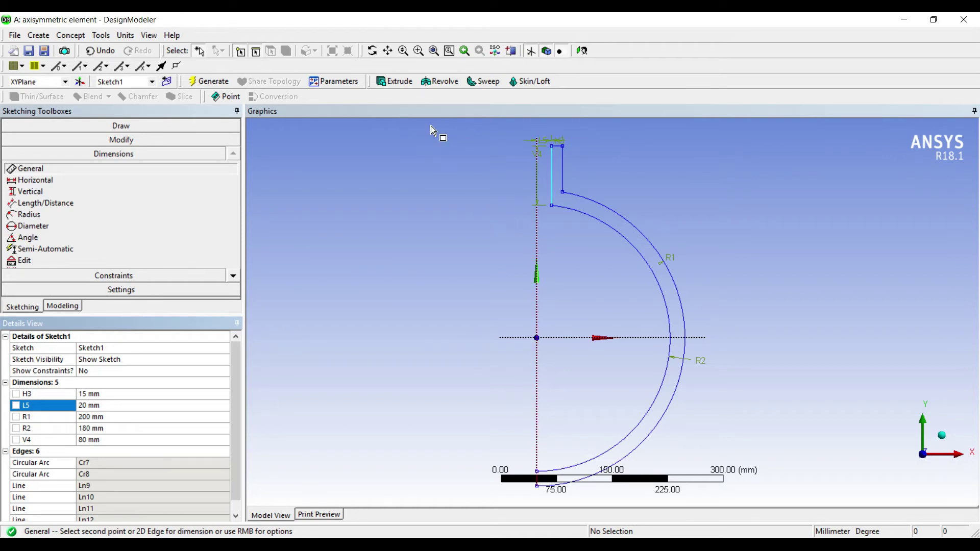
Change the offset of the neck's inner edge from the Y axis to 10 mm.
left_click(91, 405)
type("10")
key("Return")
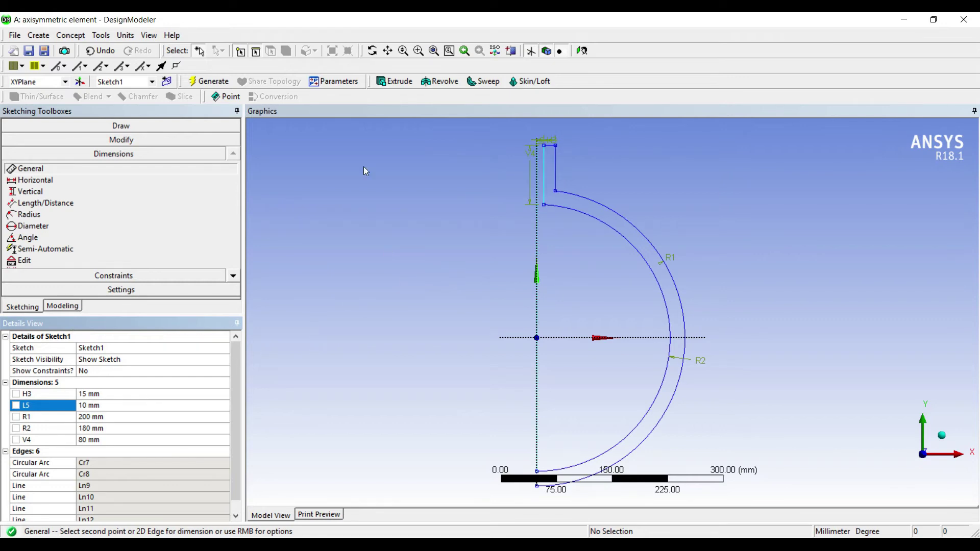
Generate a surface body from Sketch1 with Surfaces From Sketches, then leave DesignModeler.
left_click(58, 35)
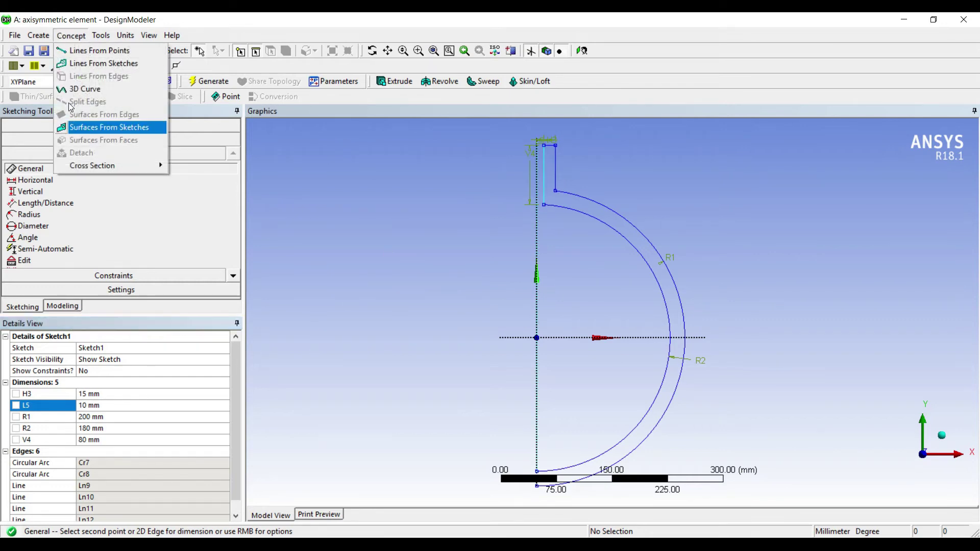
left_click(71, 124)
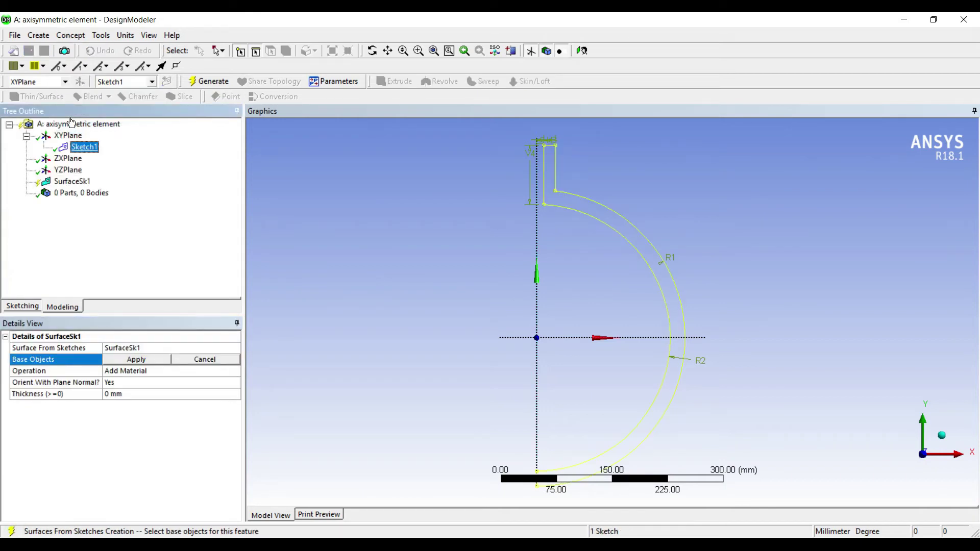
left_click(137, 360)
left_click(196, 82)
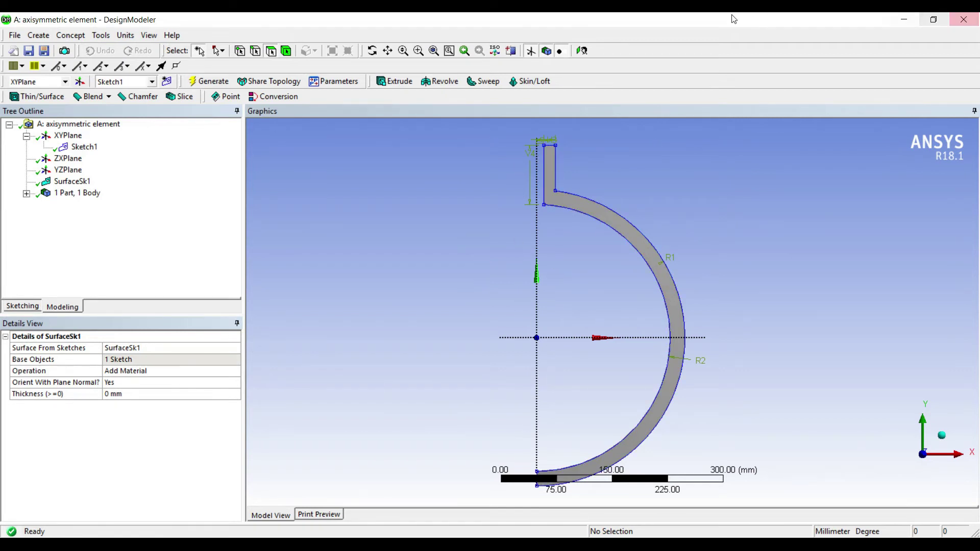
left_click(903, 19)
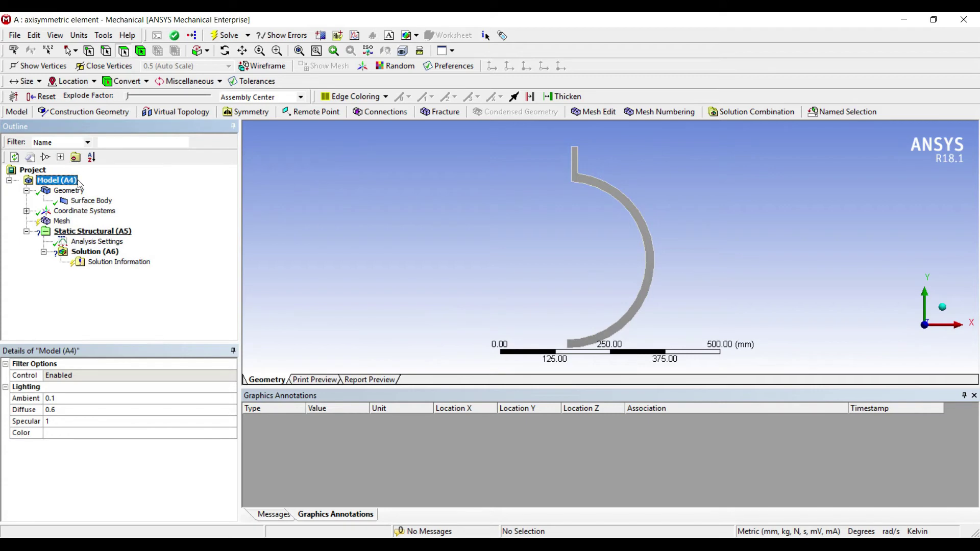
Switch from Mechanical to Workbench and enable Beta Options in the appearance options.
left_click(77, 201)
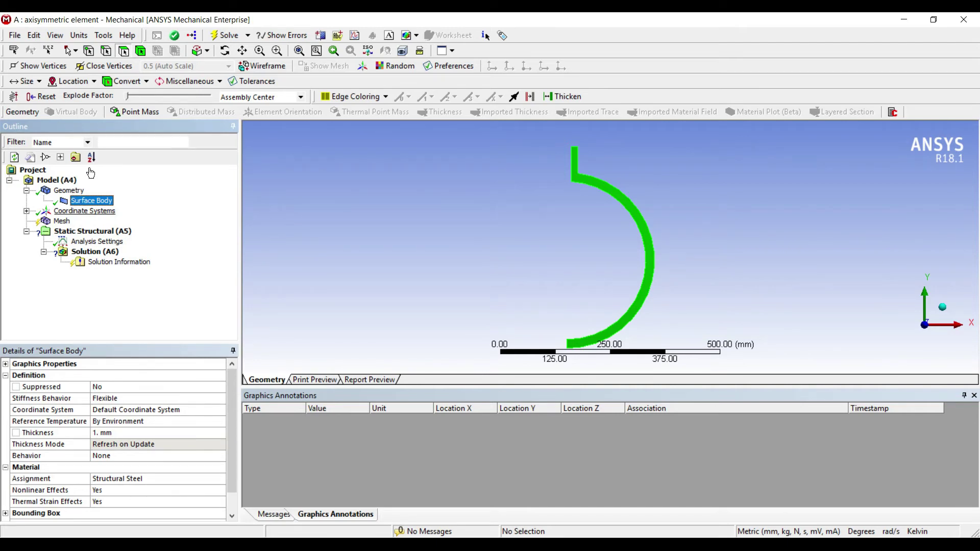
left_click(47, 180)
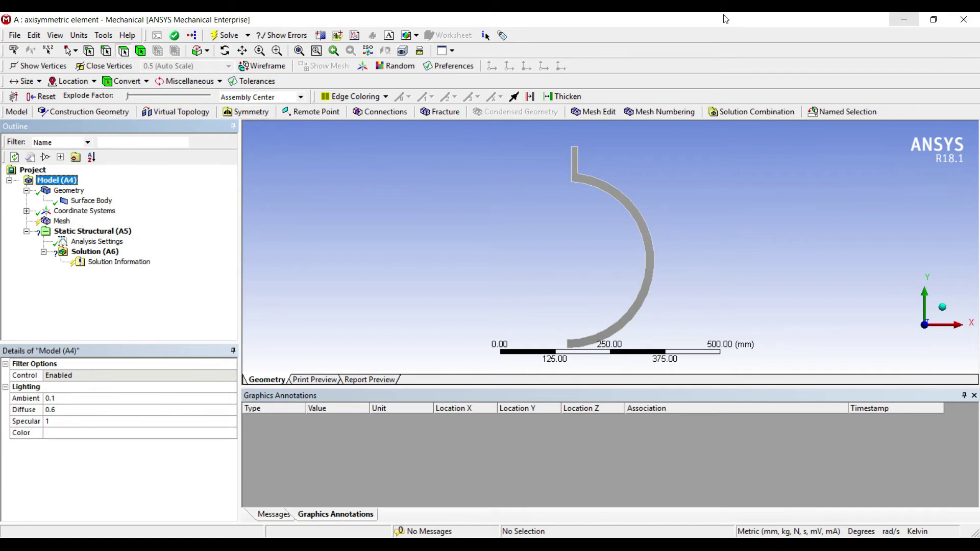
left_click(904, 19)
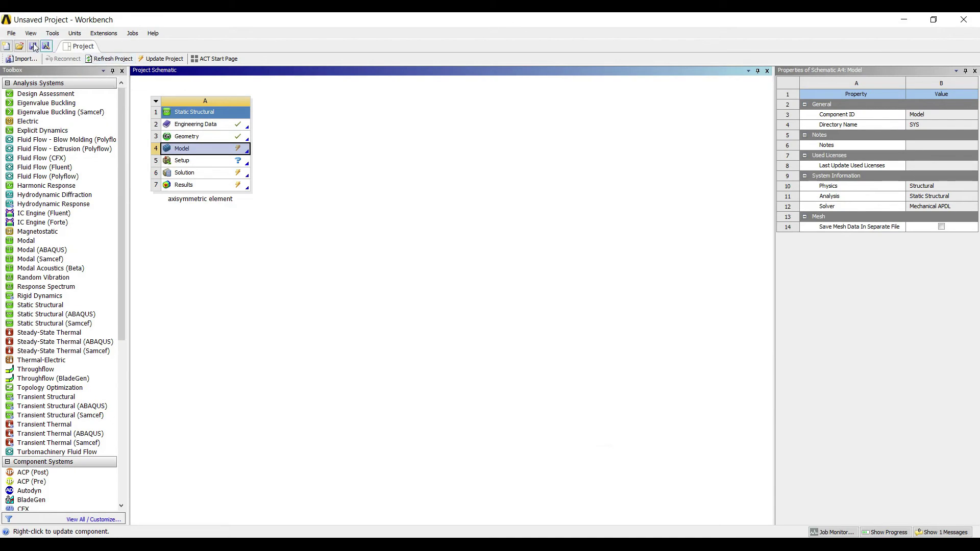
left_click(48, 33)
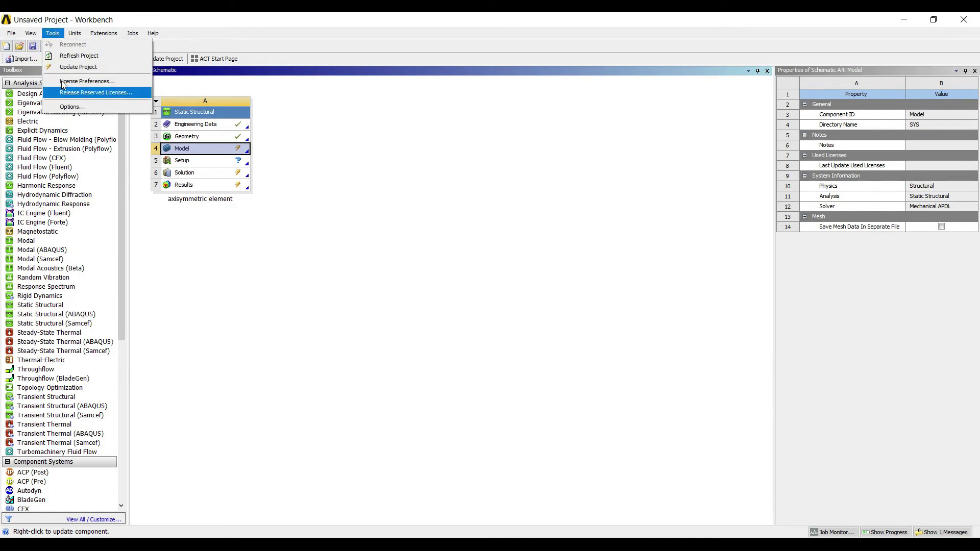
left_click(62, 105)
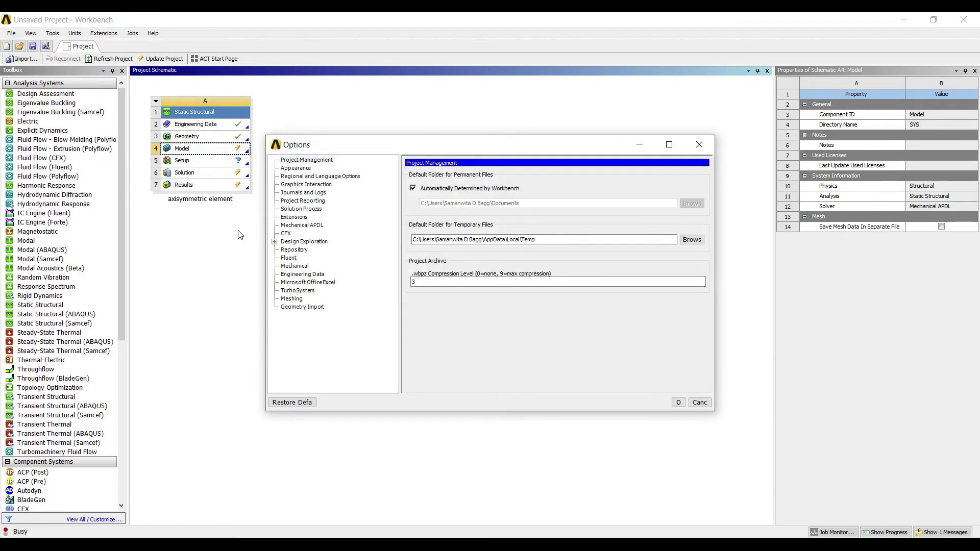
left_click(669, 145)
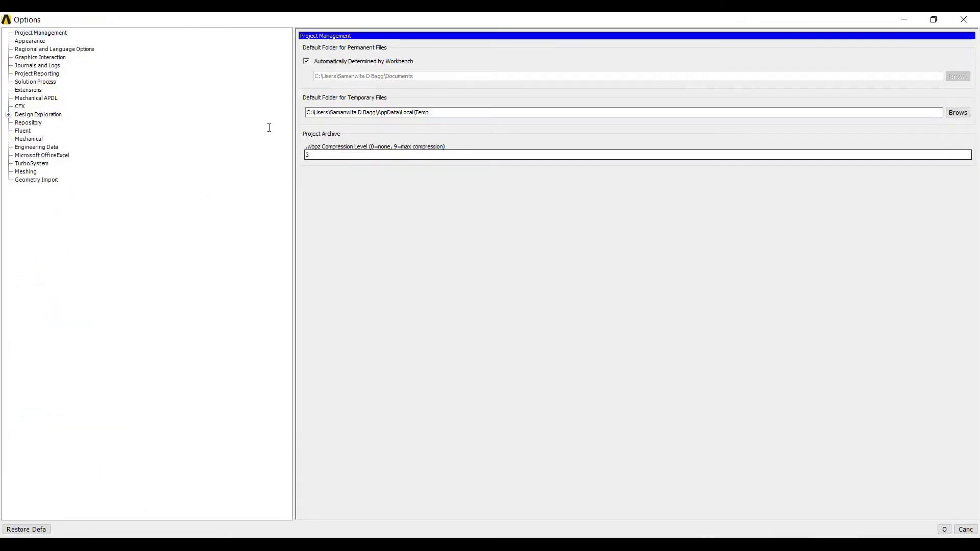
left_click(34, 40)
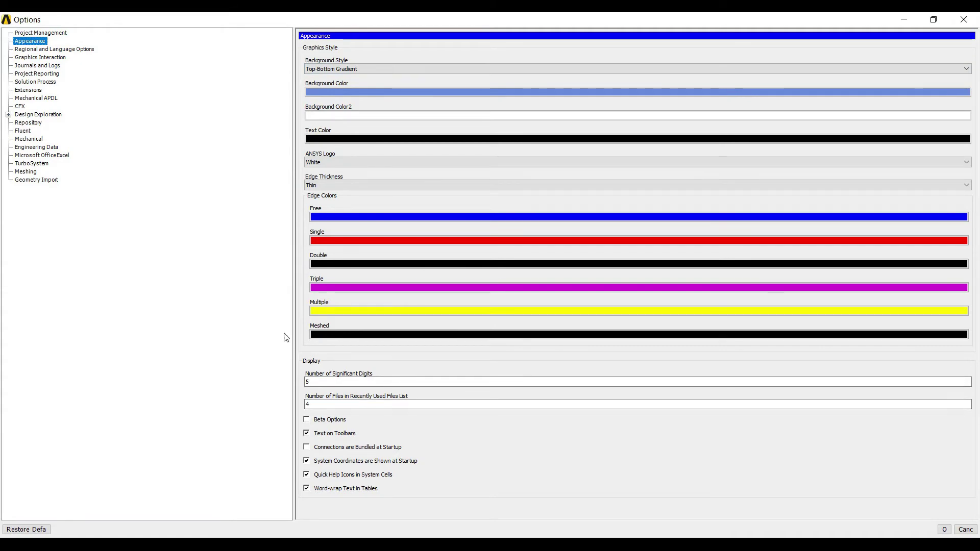
key("alt+b")
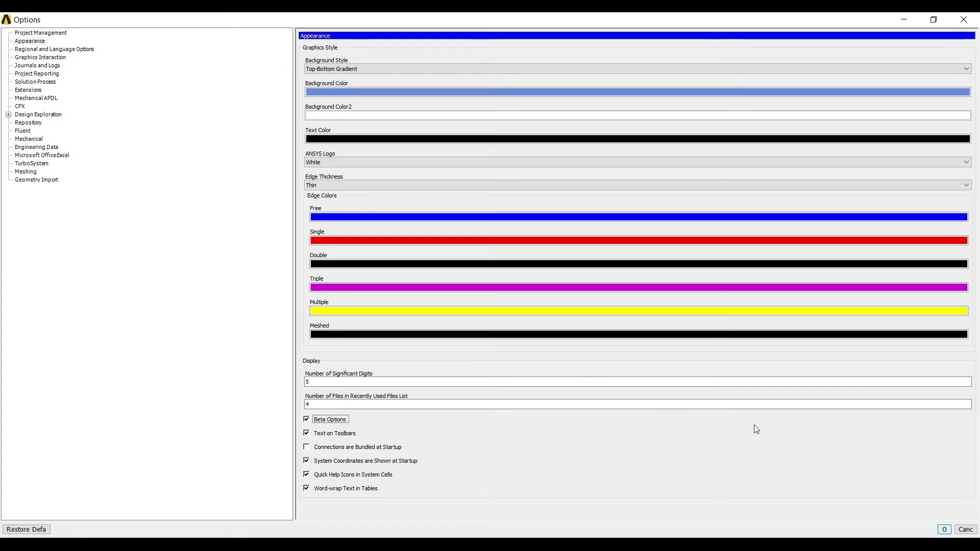
key("Return")
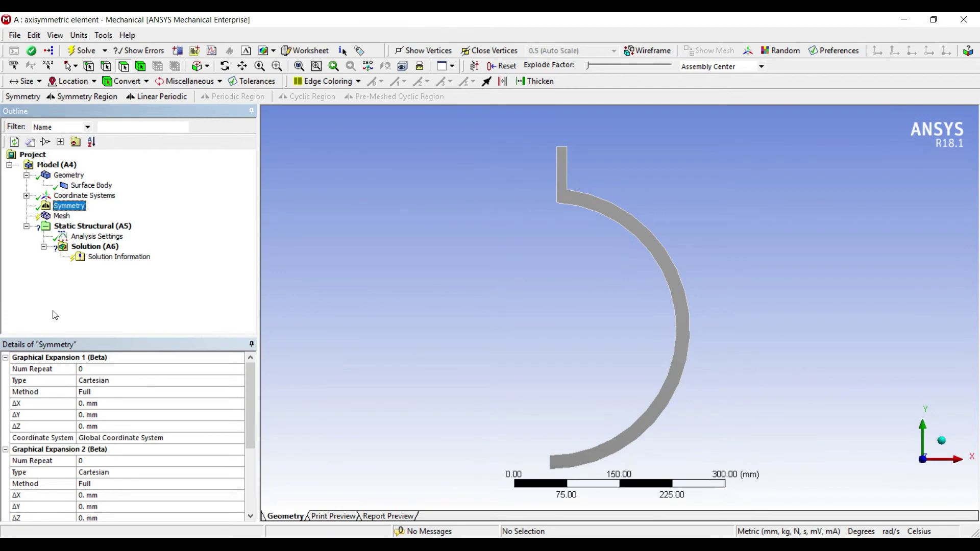
Set the type of the Symmetry object's first graphical expansion to 2D AxiSymmetric.
left_click(118, 380)
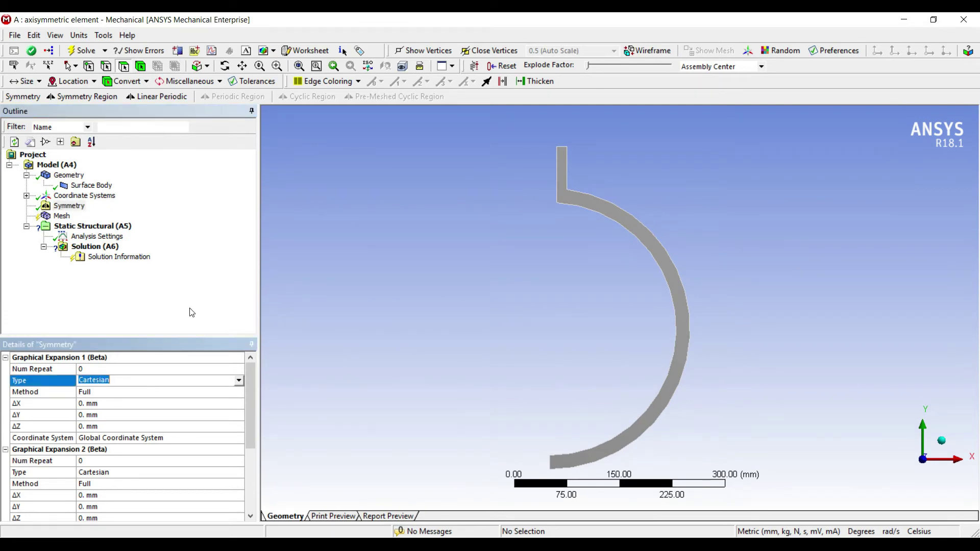
left_click(238, 381)
left_click(136, 407)
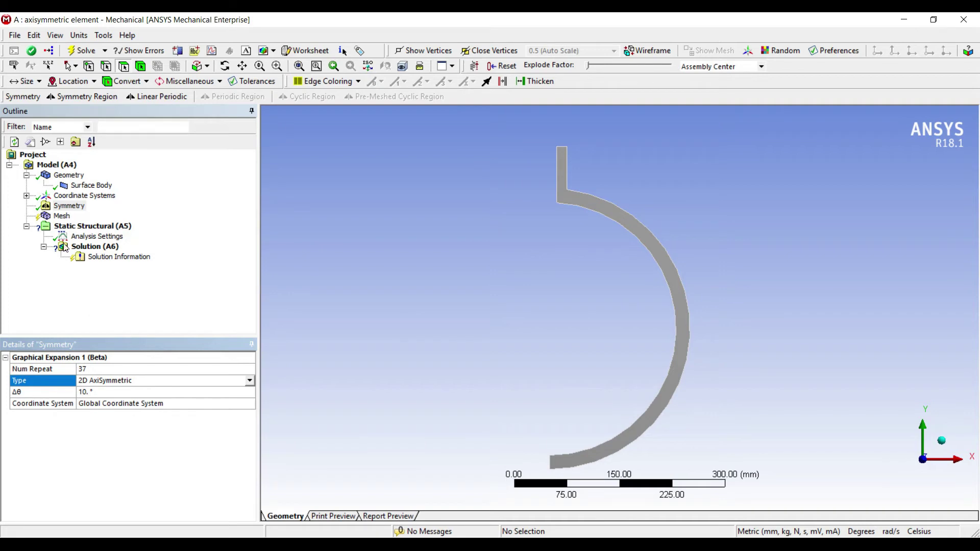
Set the mesh sizing's Relevance Center to Fine and generate the mesh.
left_click(62, 216)
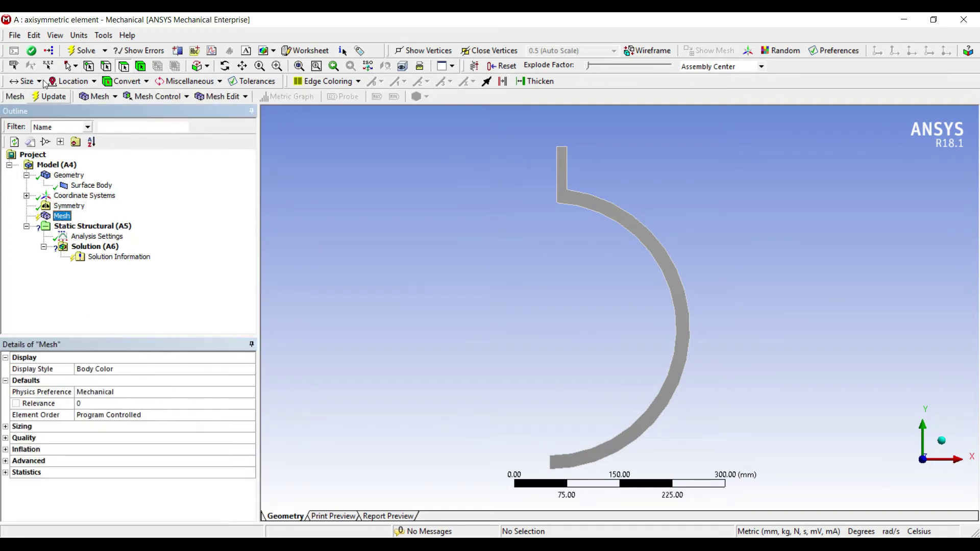
left_click(5, 427)
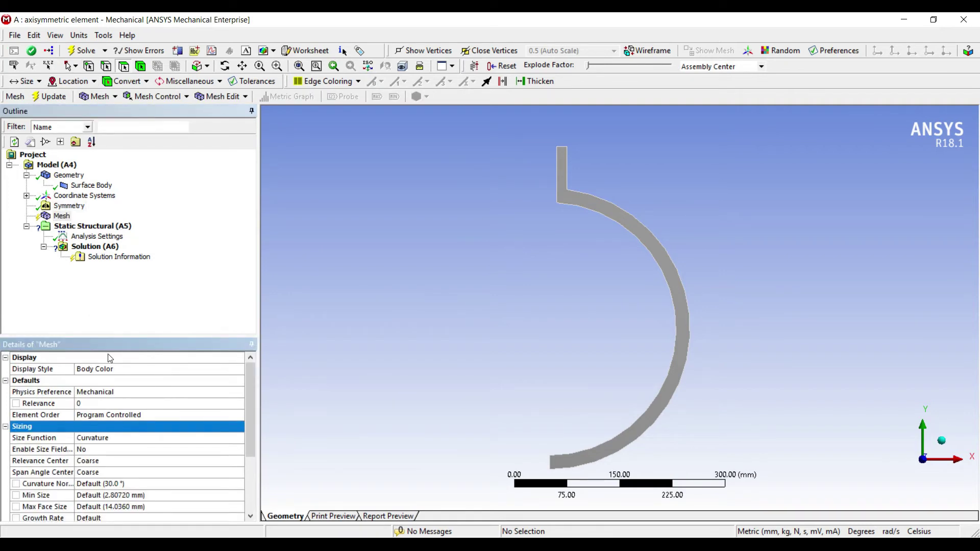
left_click(127, 461)
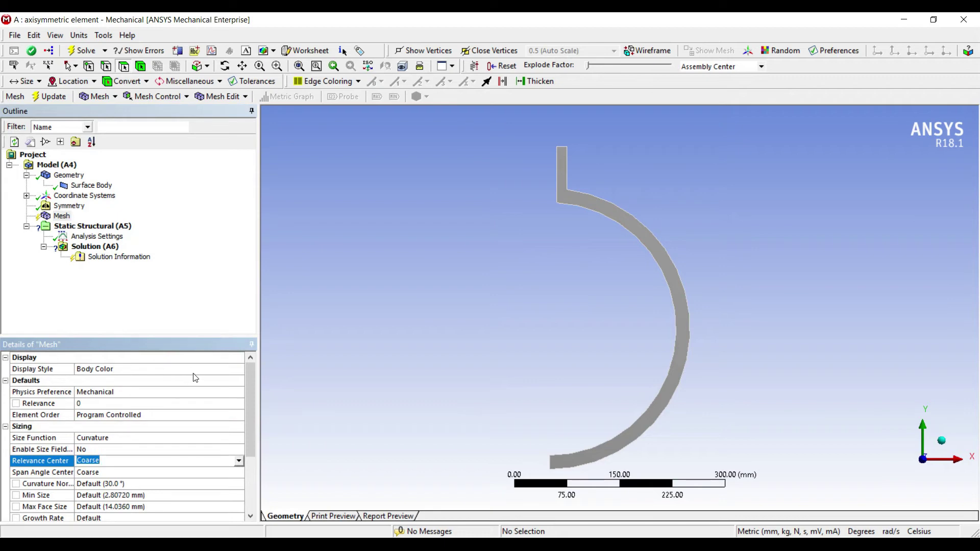
left_click(238, 461)
left_click(153, 487)
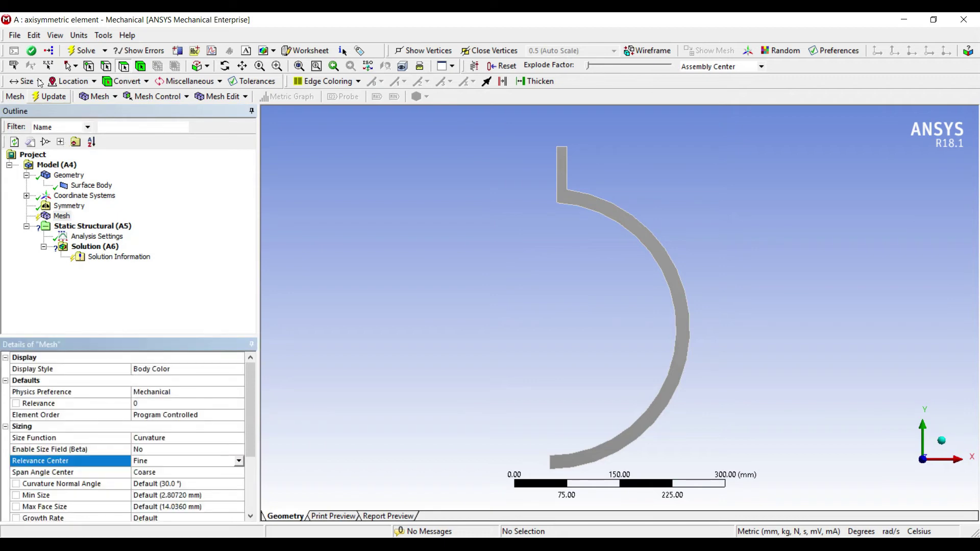
left_click(49, 96)
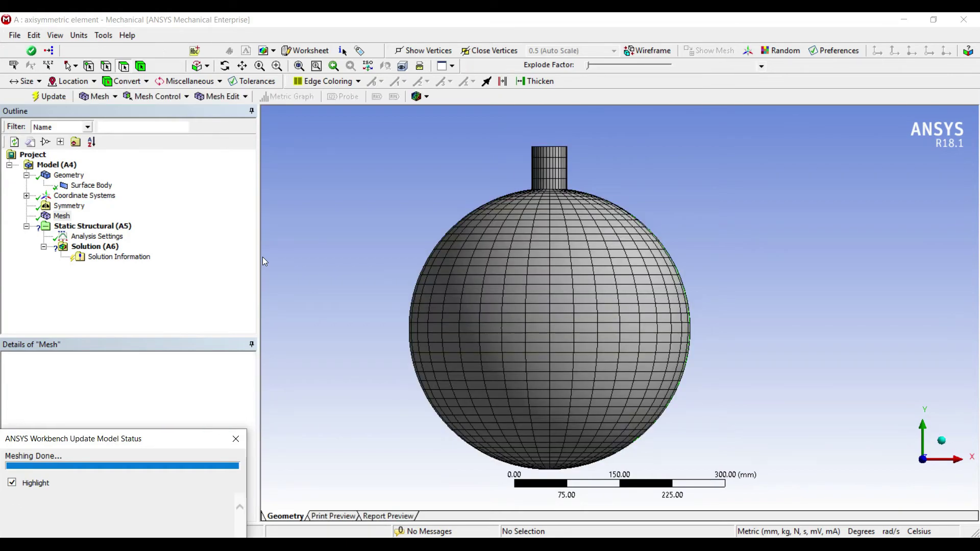
Examine the expanded vessel mesh, then review the details of the Geometry and Symmetry objects.
middle_click_drag(472, 255, 461, 230)
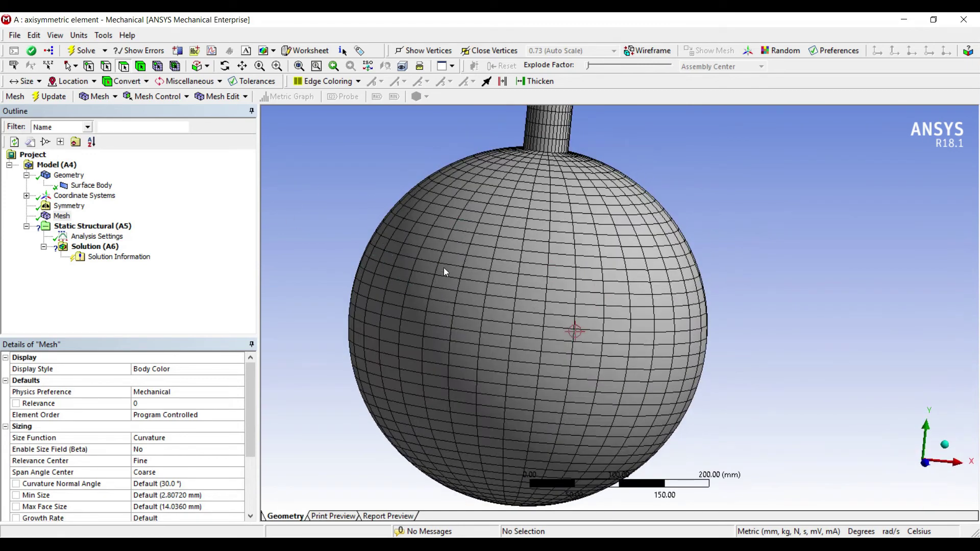
scroll(443, 268, "down", 1)
left_click(68, 175)
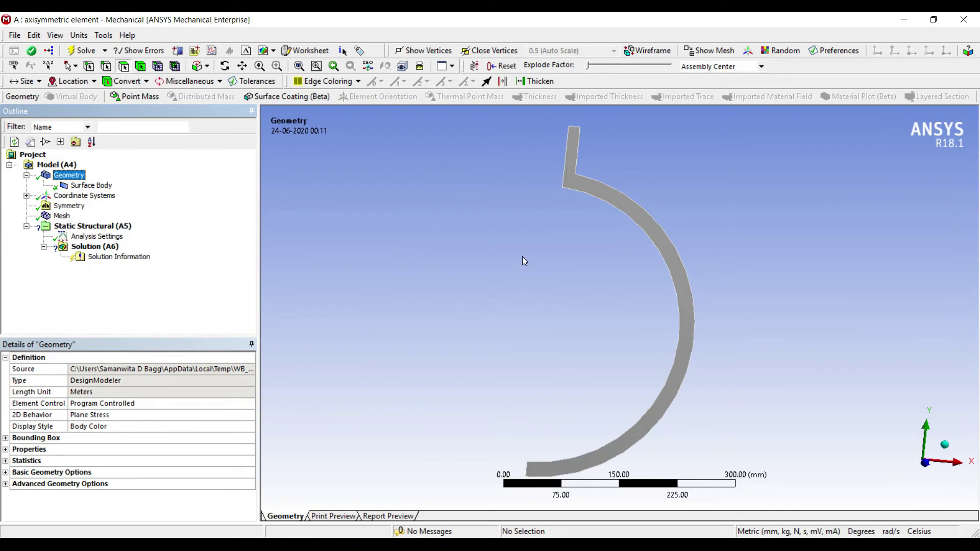
left_click(68, 206)
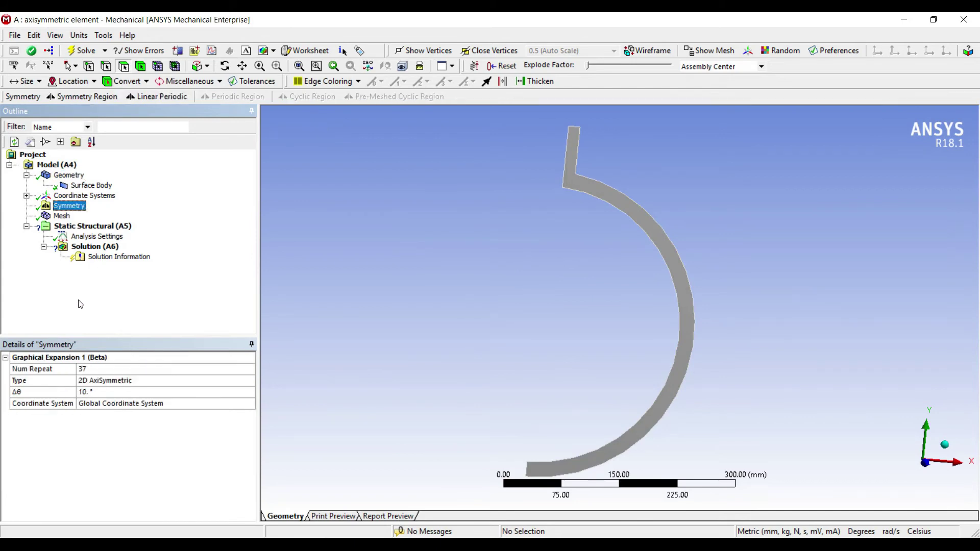
Set the graphical expansion's Num Repeat to 10 and preview the resulting partial vessel mesh.
left_click(83, 369)
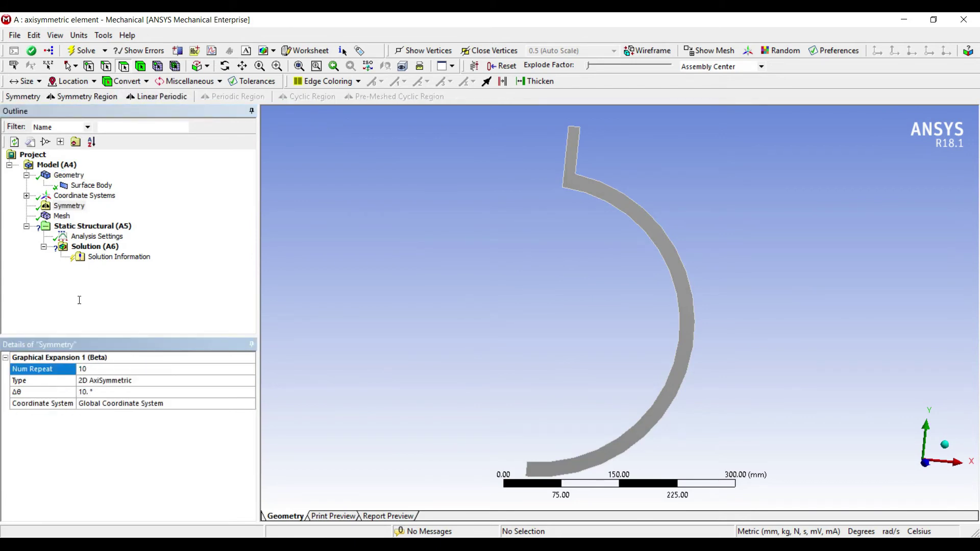
left_click(61, 215)
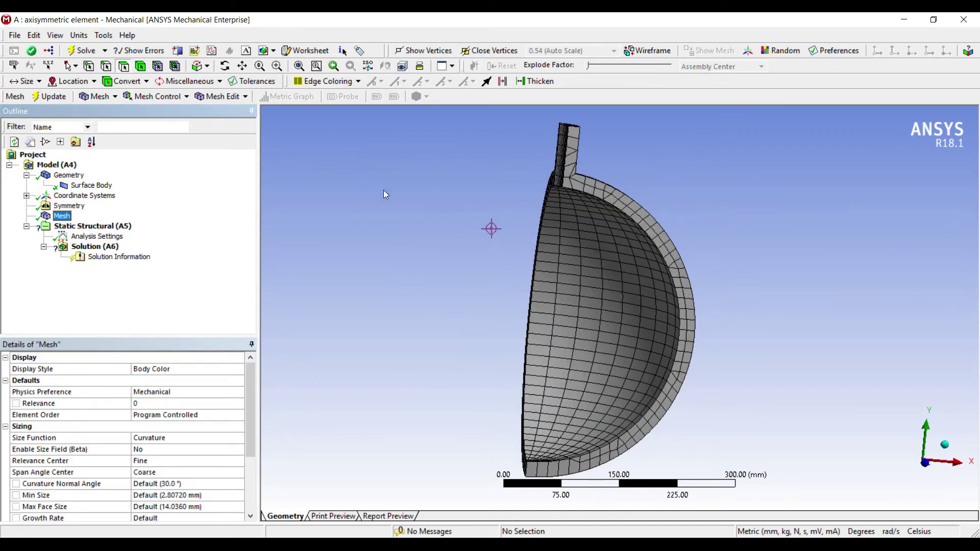
middle_click_drag(480, 280, 436, 314)
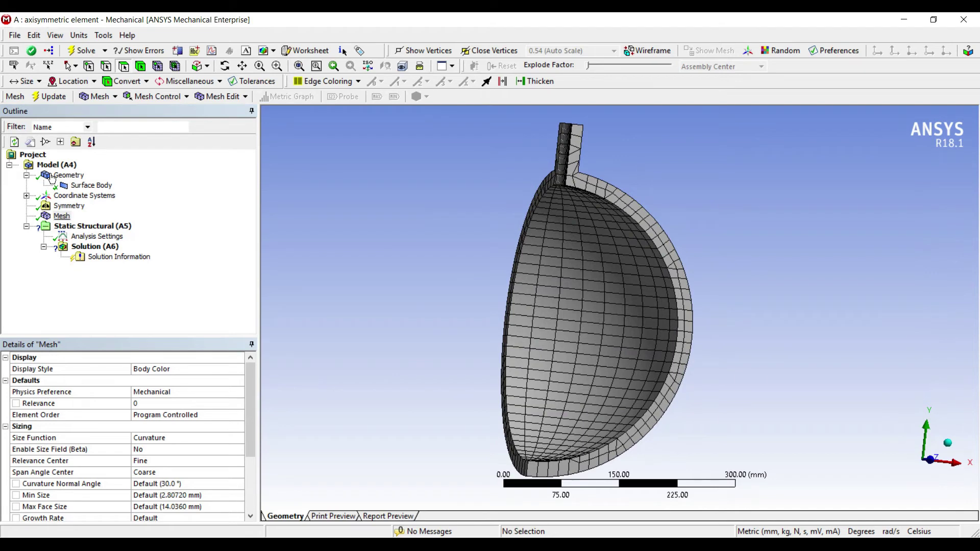
Change the Num Repeat to expand the section through about half a revolution and inspect the vessel mesh's interior.
left_click(69, 206)
key("Tab")
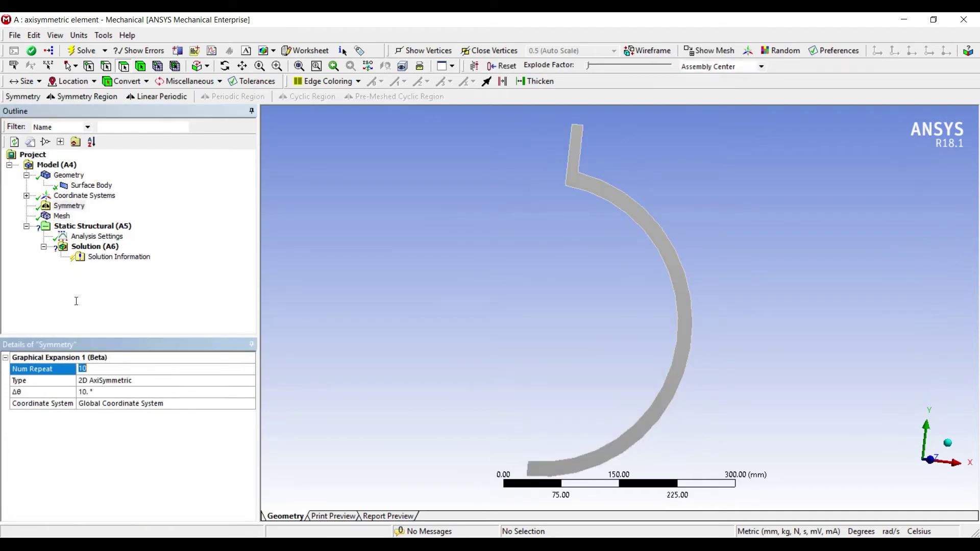
type("1")
left_click(61, 215)
middle_click_drag(423, 187, 443, 271)
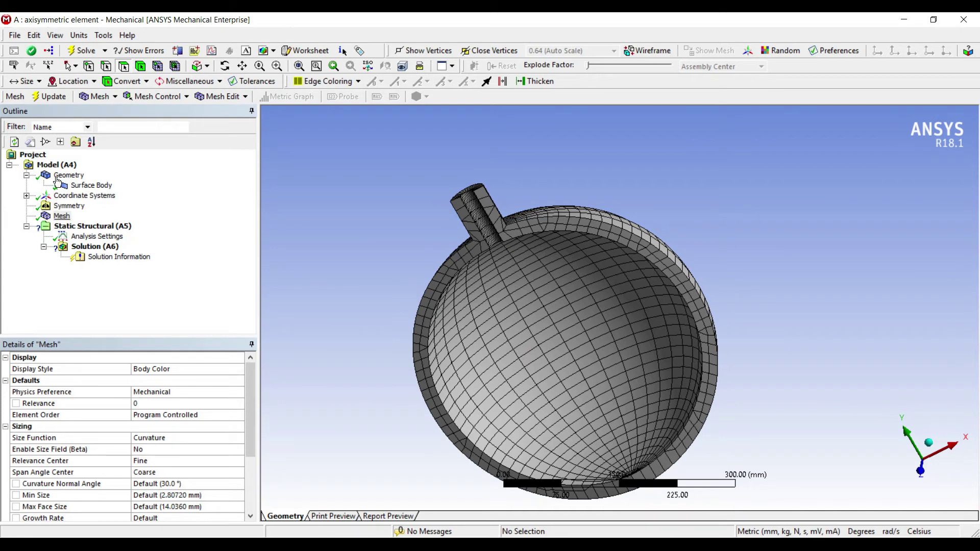
Preview the expanded mesh with a Num Repeat of 36, and set the Num Repeat back to 37.
left_click(69, 205)
left_click(147, 367)
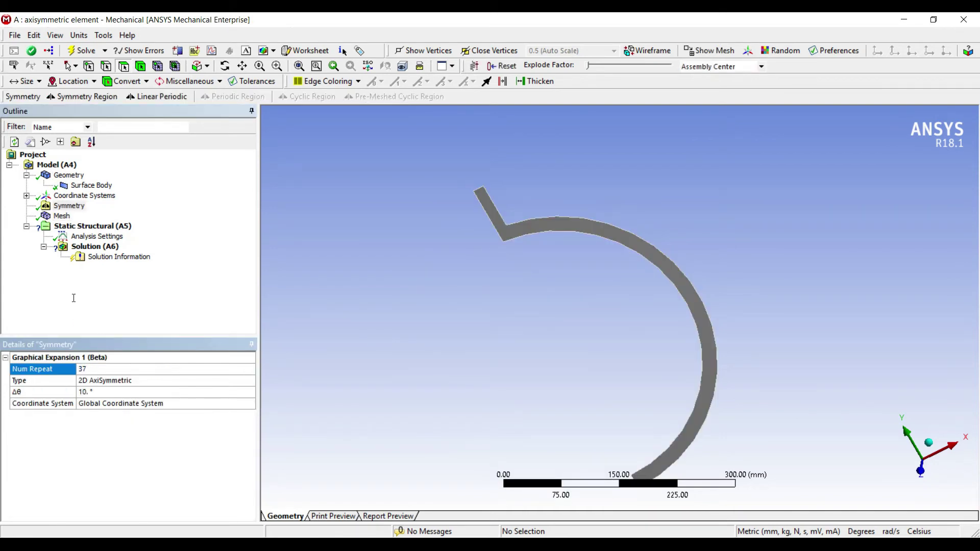
type("36")
key("Return")
left_click(61, 216)
mouse_move(429, 269)
middle_mouse_down()
mouse_move(326, 299)
mouse_move(422, 277)
middle_mouse_up()
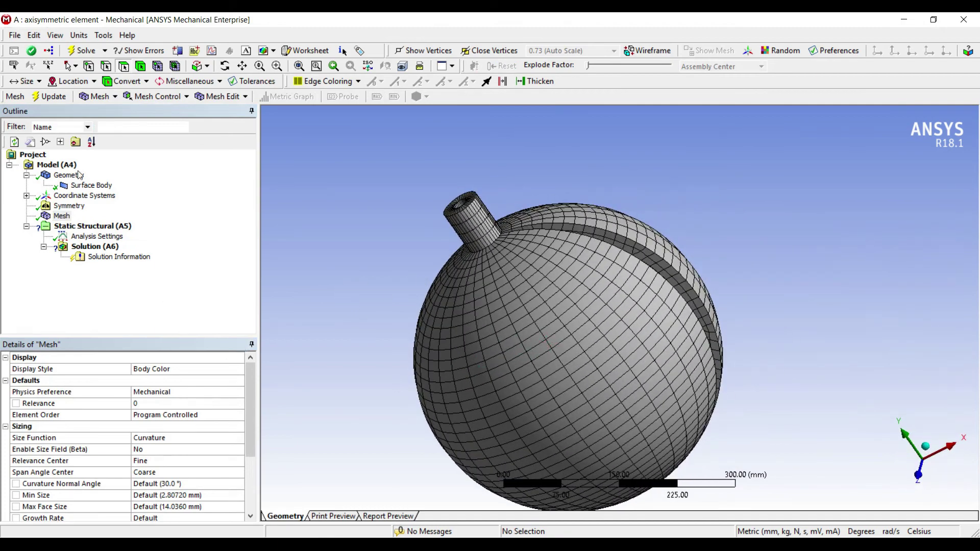
left_click(69, 205)
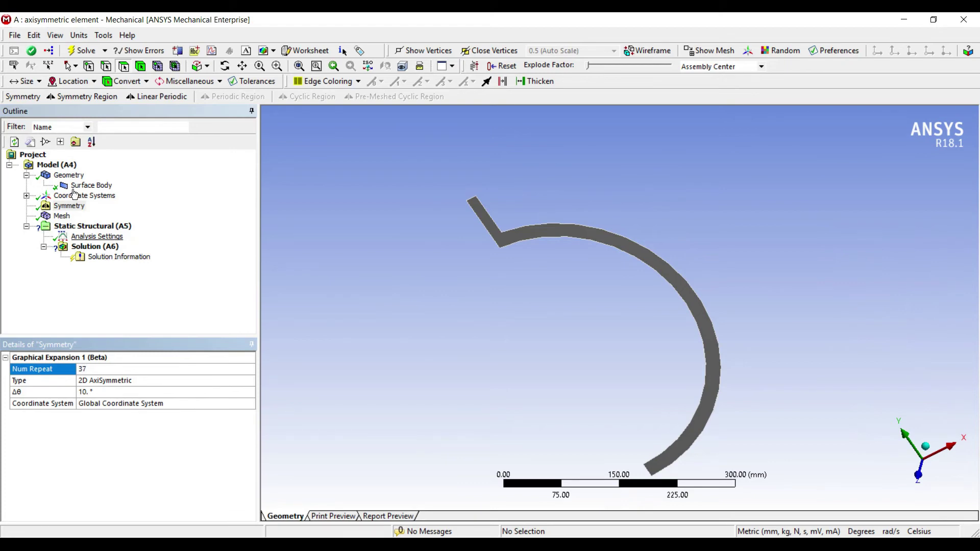
Apply a pressure of 0.02 MPa to the inner arc edge of the spherical section.
left_click(97, 237)
middle_click_drag(465, 170, 500, 272)
scroll(454, 187, "down", 2)
scroll(508, 245, "up", 1)
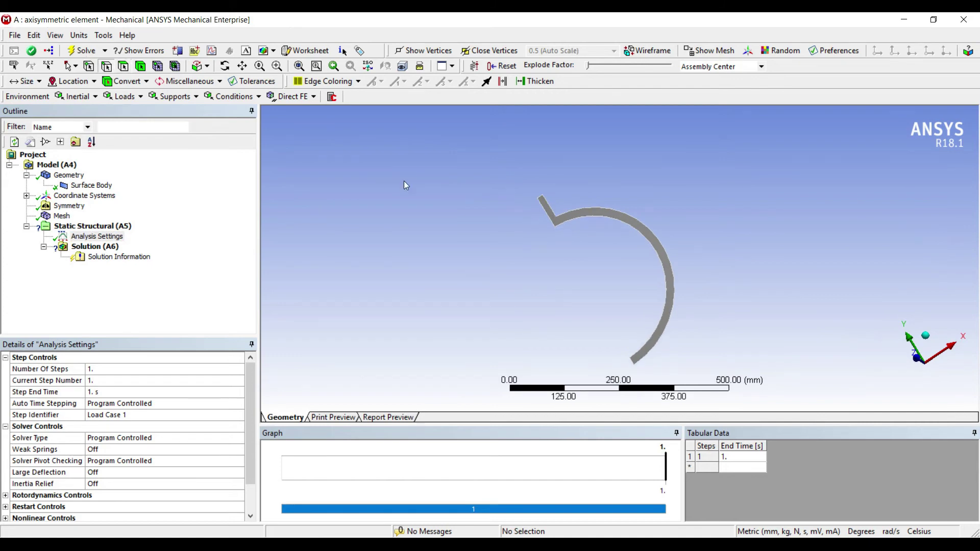
right_click(493, 179)
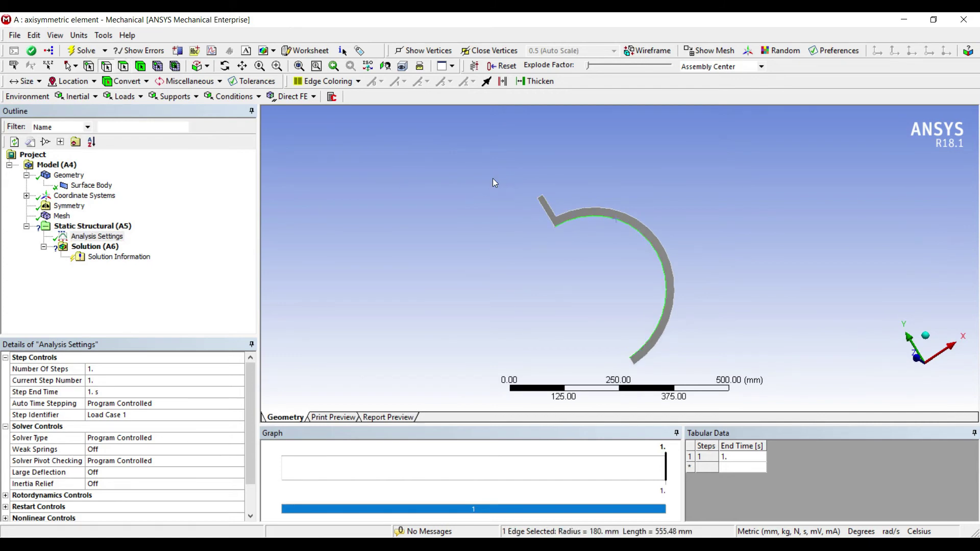
right_click(492, 181)
mouse_move(582, 189)
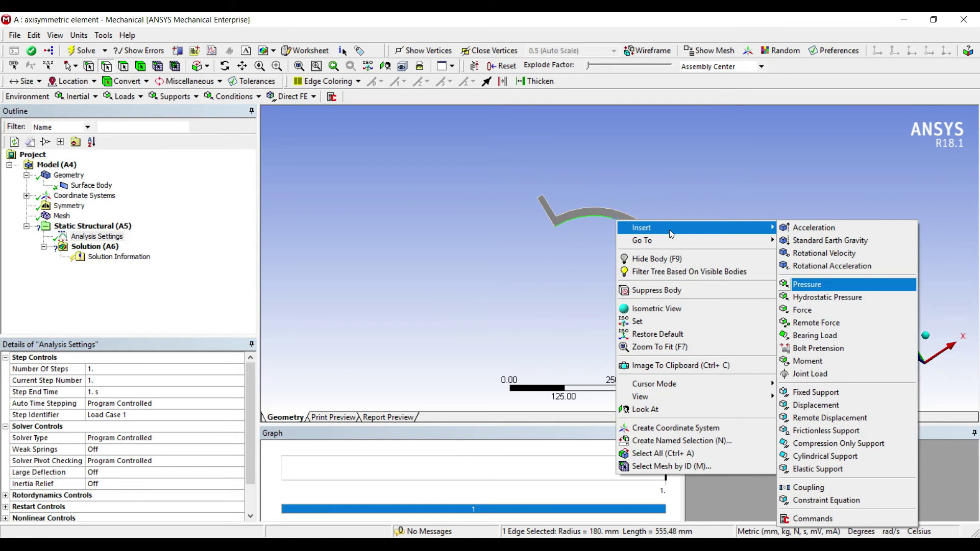
left_click(806, 284)
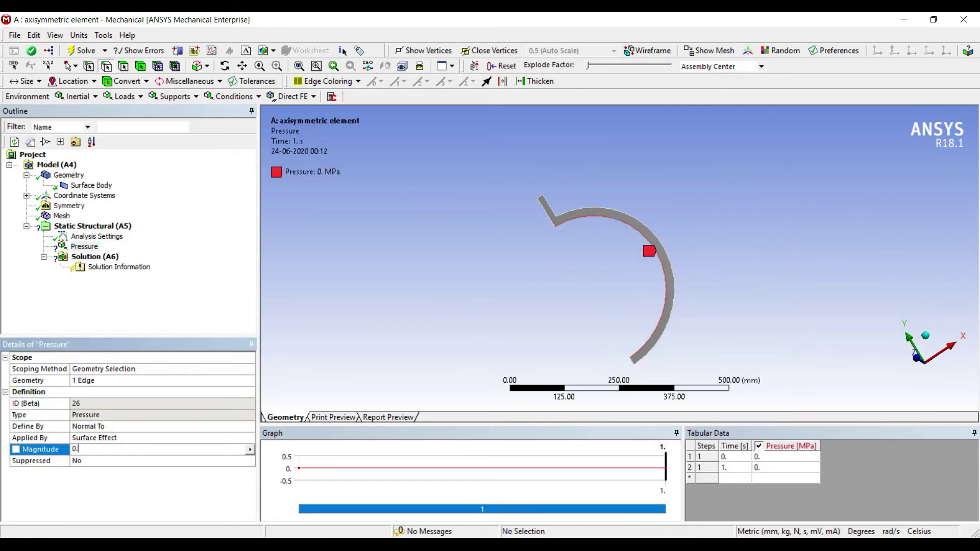
key("Return")
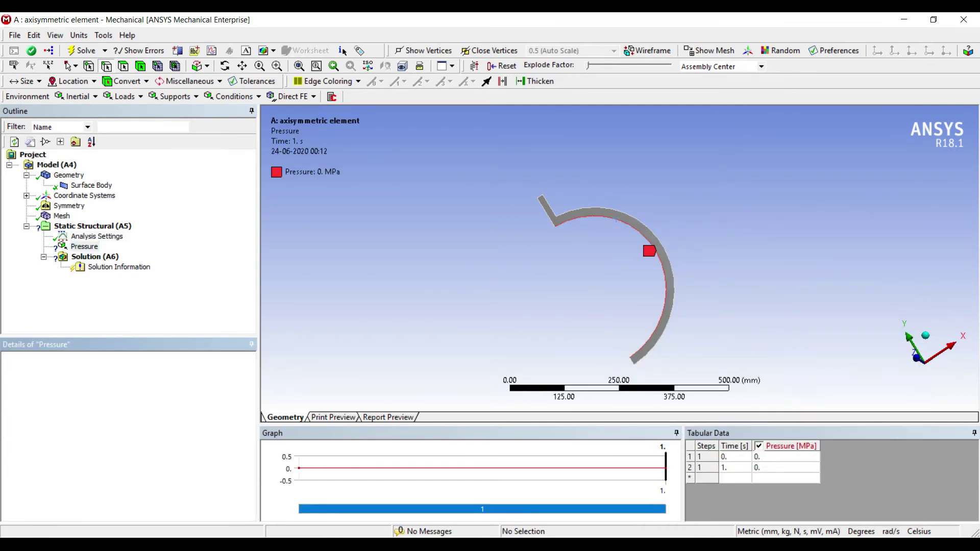
Apply a force to the neck's upper end edge, defined by components with a Y component of -100 N.
scroll(397, 132, "up", 2)
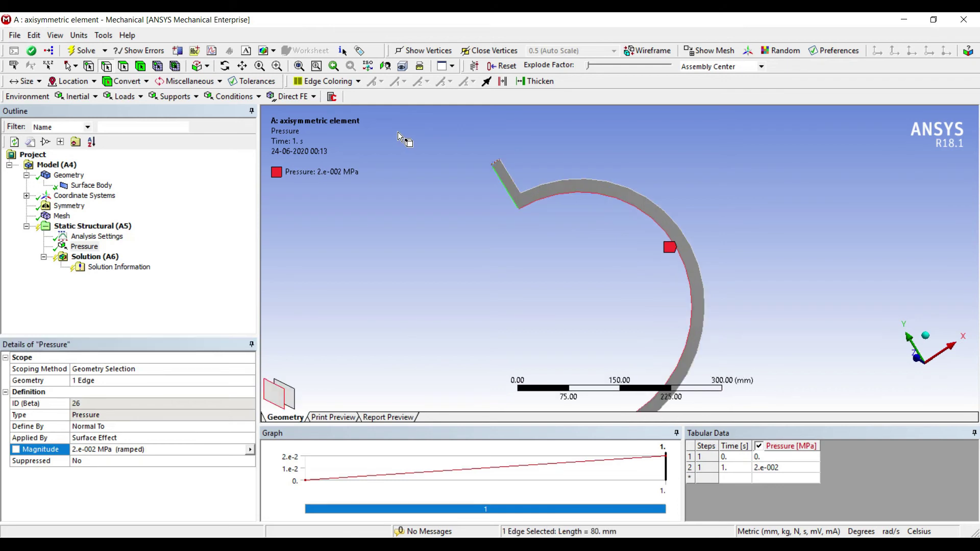
right_click(499, 165)
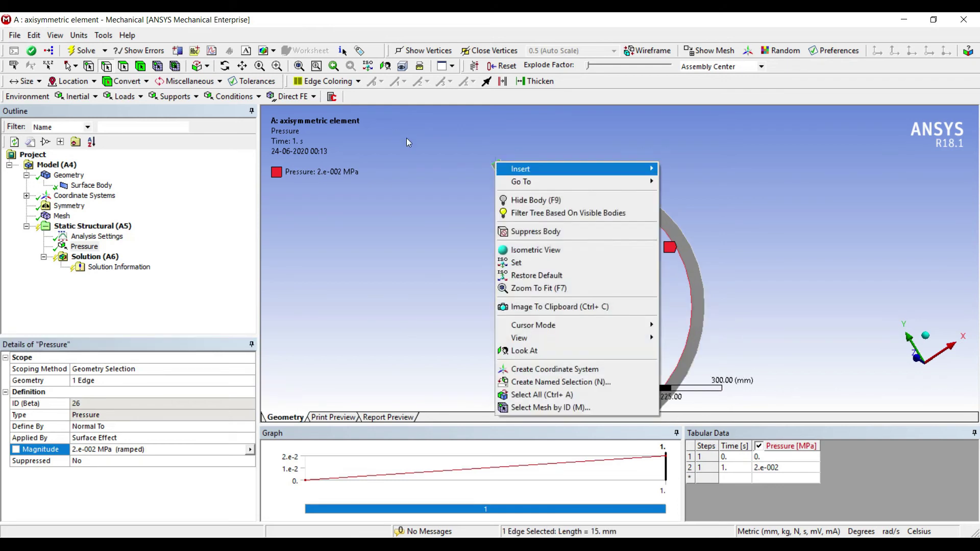
mouse_move(526, 167)
left_click(679, 251)
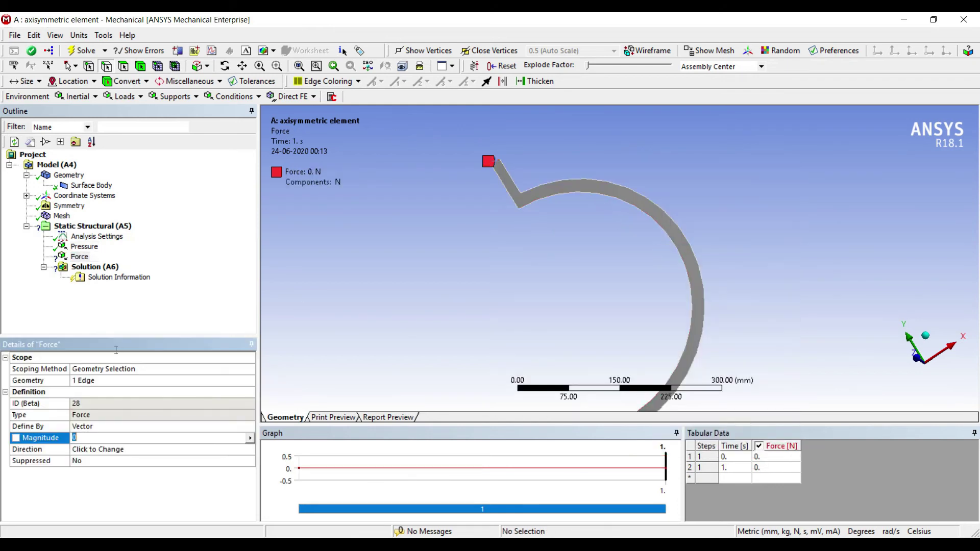
key("Up")
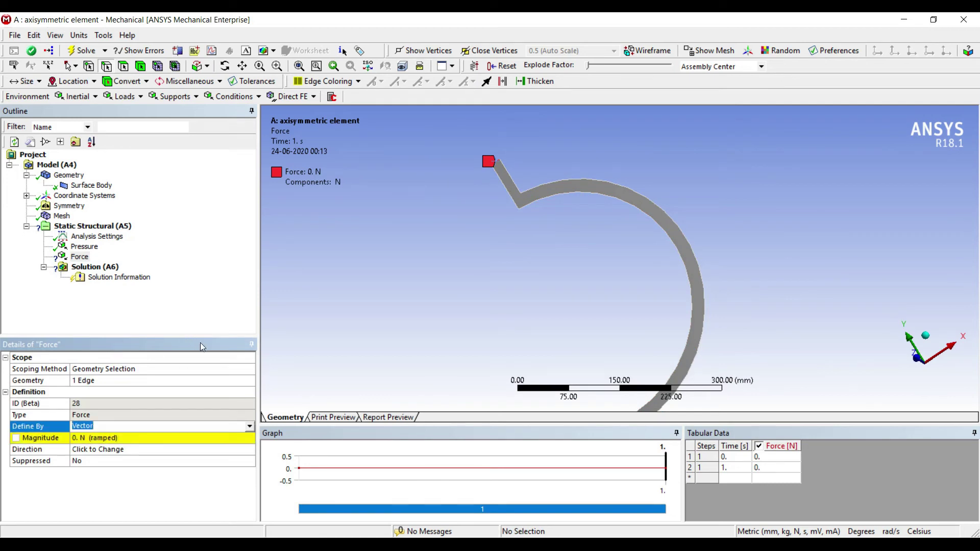
key("Down")
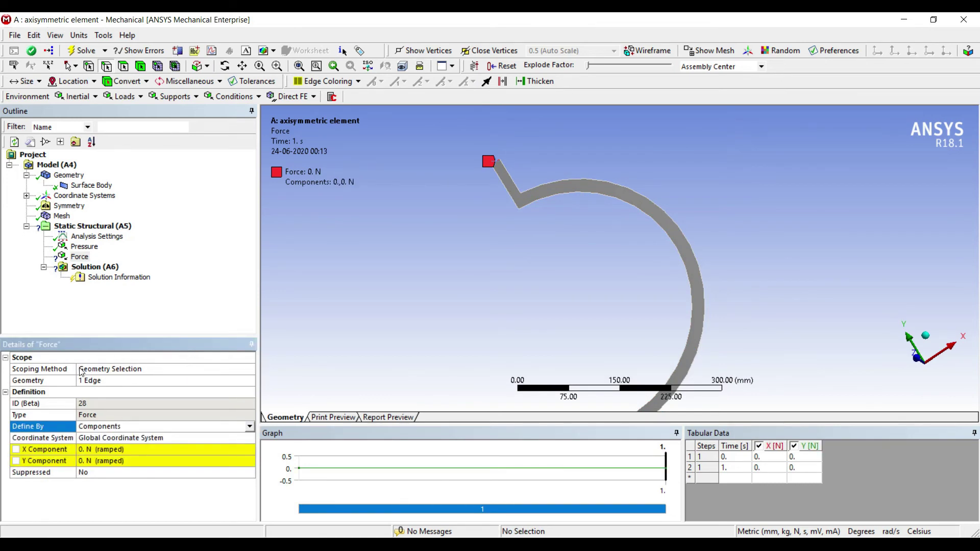
left_click(80, 461)
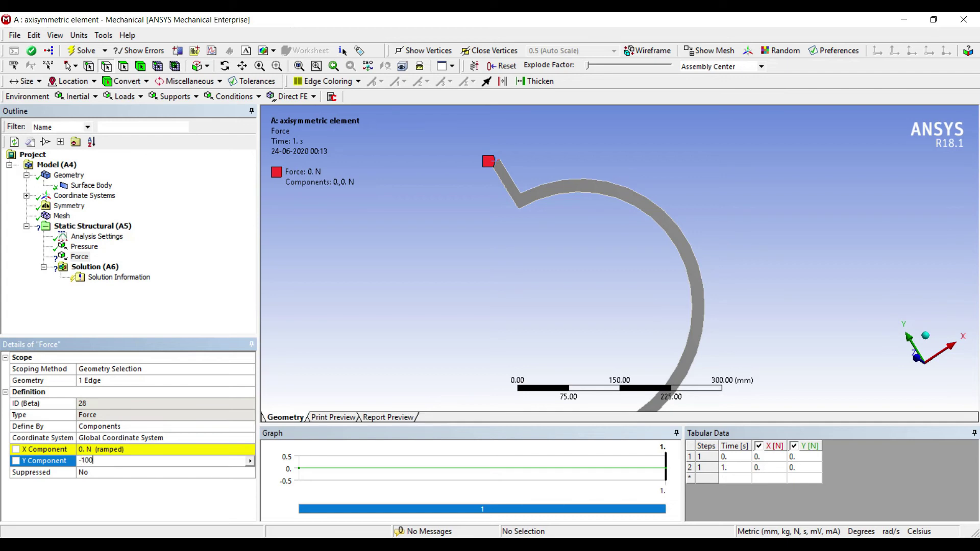
type("-100")
key("Return")
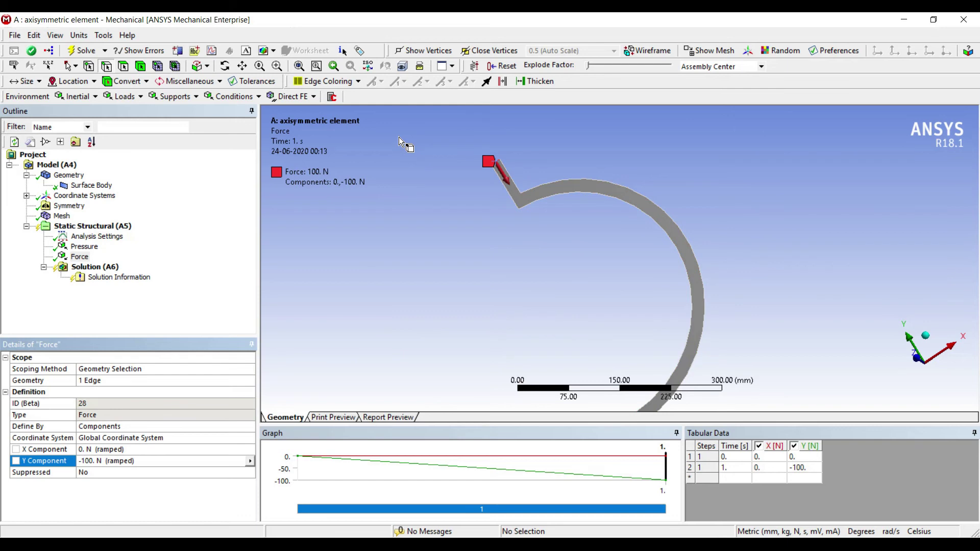
Add a fixed support to the short end edge at the bottom of the spherical section.
scroll(503, 243, "down", 2)
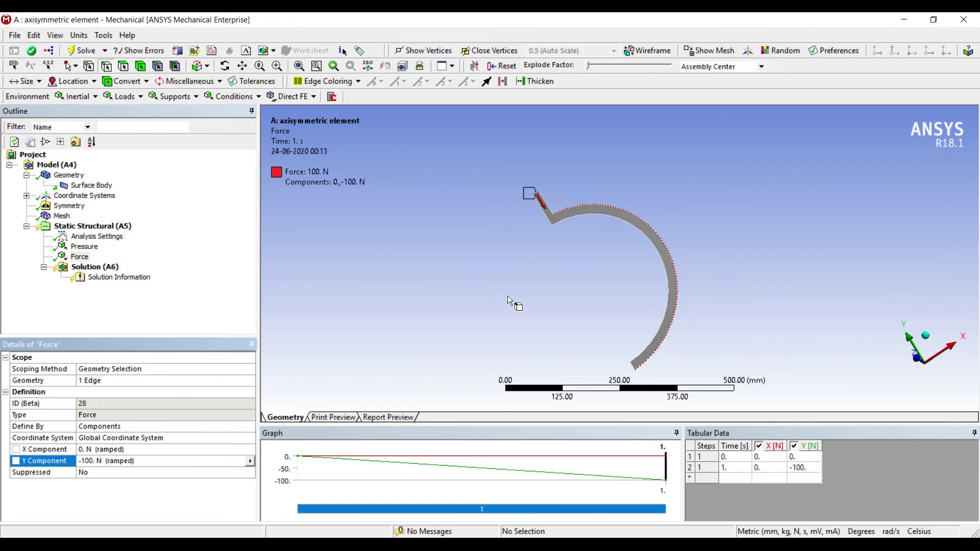
left_click(632, 365)
right_click(633, 110)
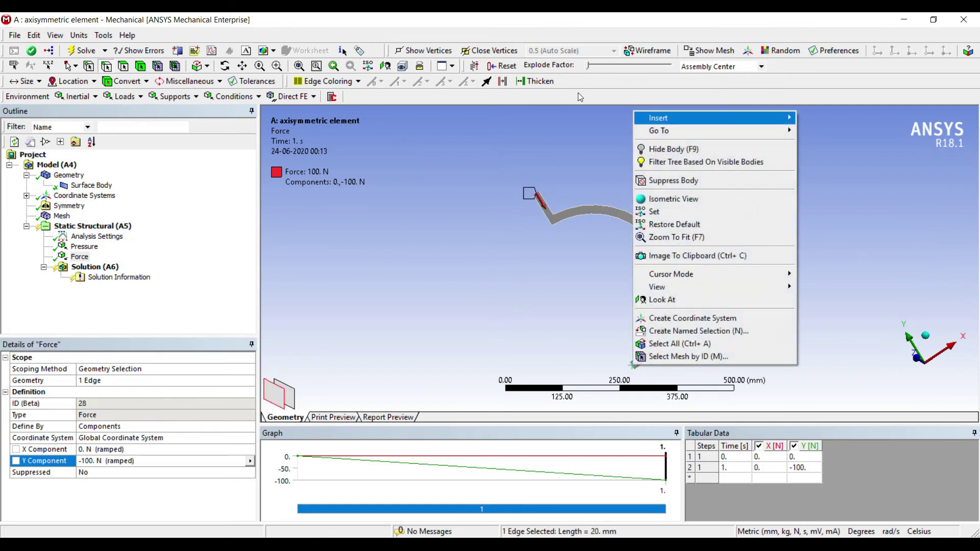
key("Down")
key("Down")
key("Down")
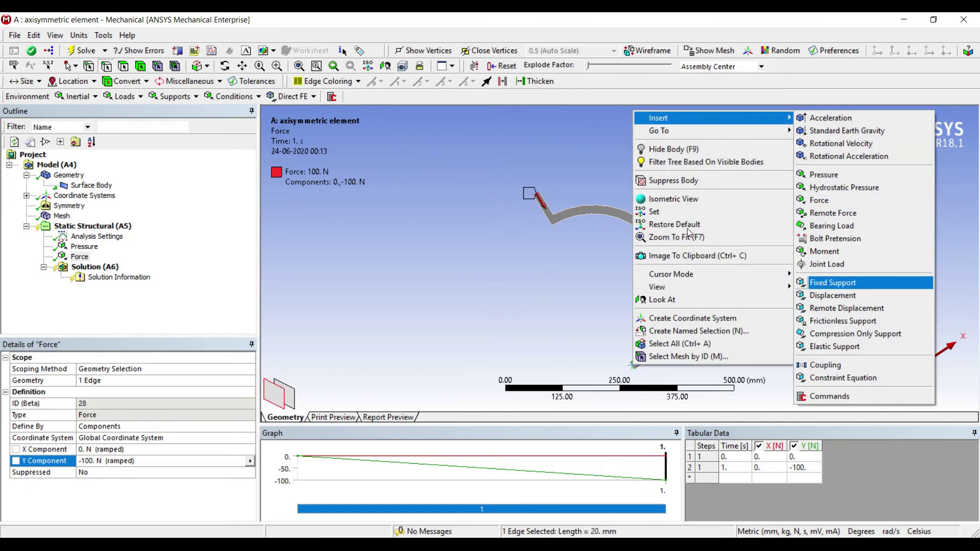
key("Return")
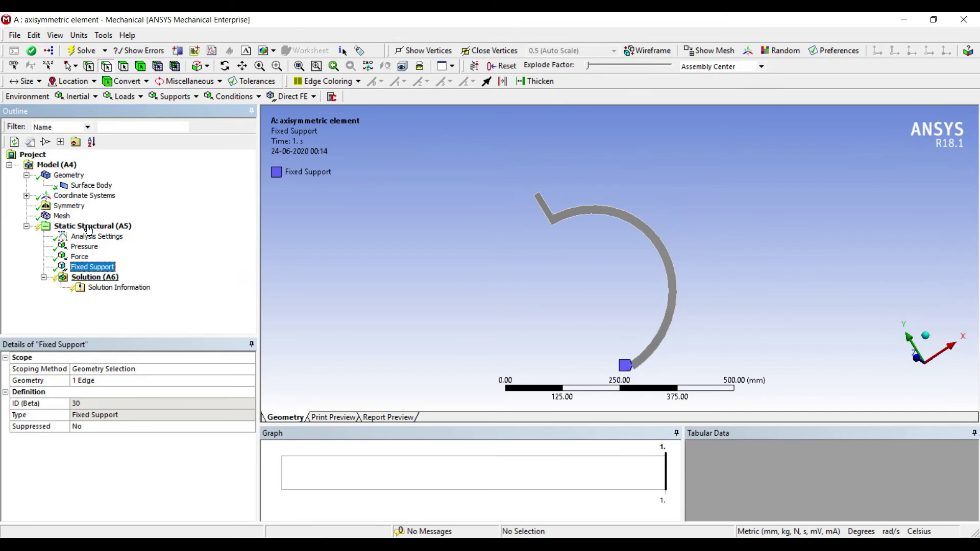
Add an Equivalent (von-Mises) stress result to the solution.
key("Down")
key("shift+F10")
key("Right")
key("Down")
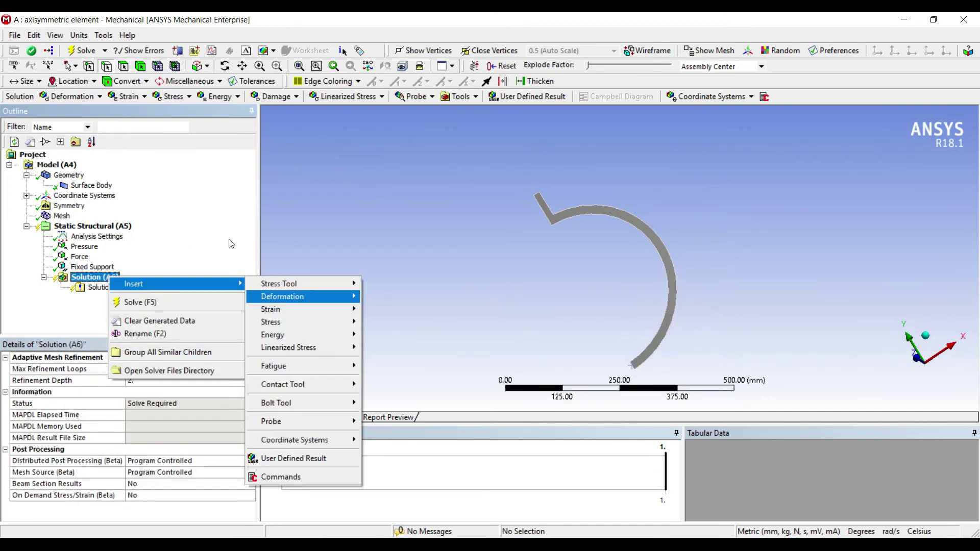
key("Right")
key("Down")
key("Down")
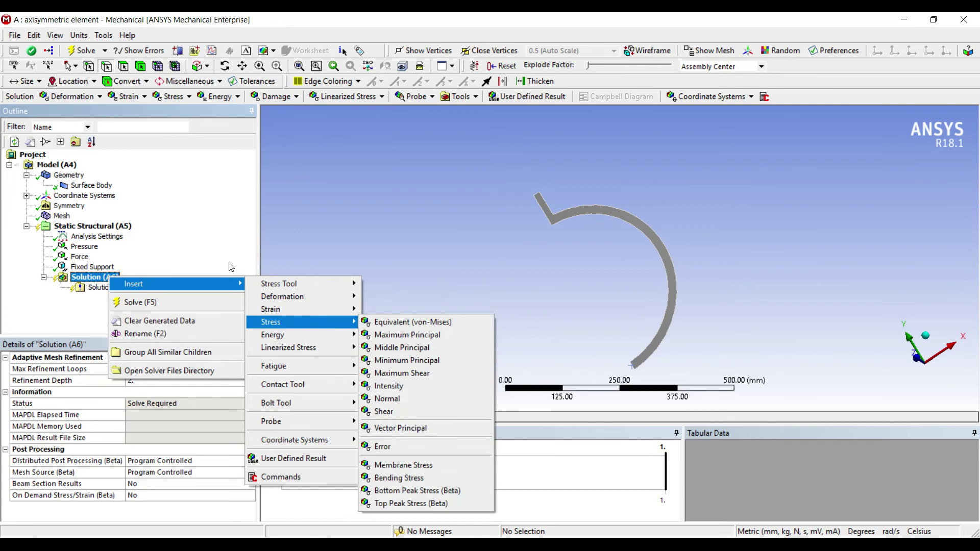
key("Right")
key("Return")
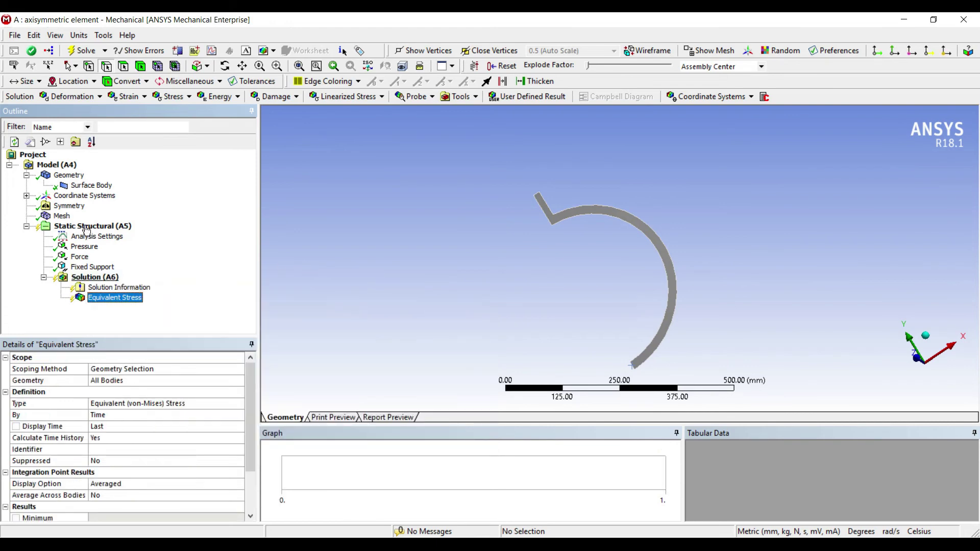
Add an Equivalent (von-Mises) elastic strain result to the solution.
key("Up")
key("Up")
key("shift+F10")
key("Right")
key("Down")
key("Down")
key("Right")
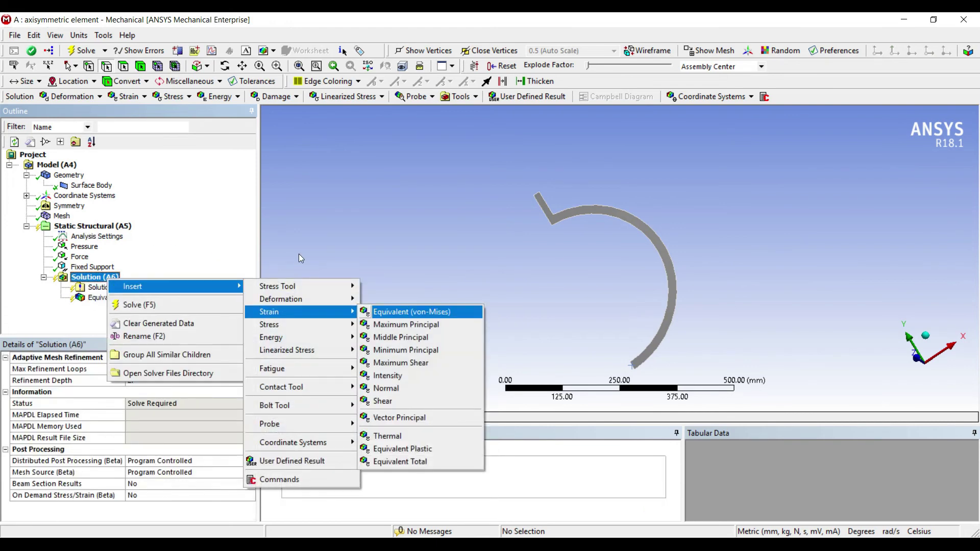
key("Return")
Add a directional deformation result to the solution and set its orientation to Y Axis.
key("Up")
key("Up")
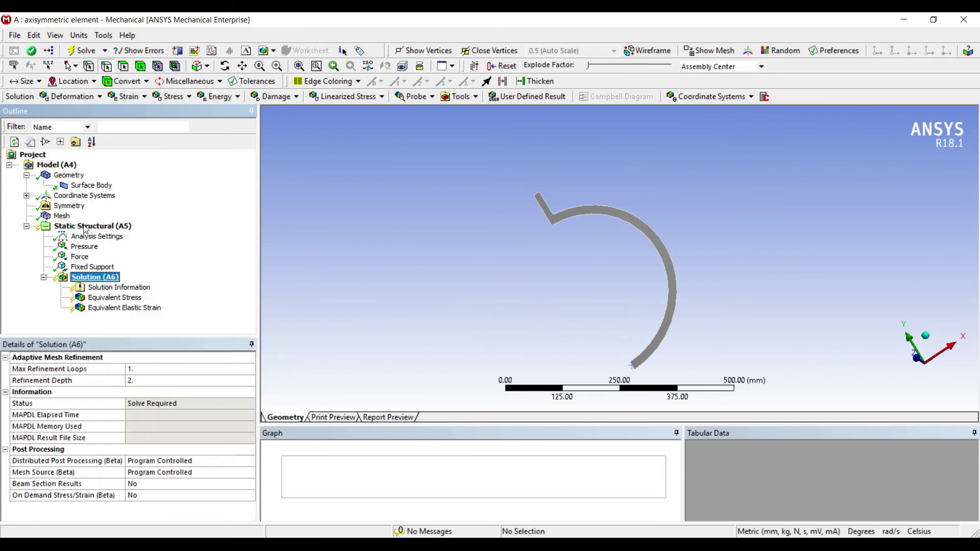
key("shift+F10")
key("Right")
key("Down")
key("Right")
key("Down")
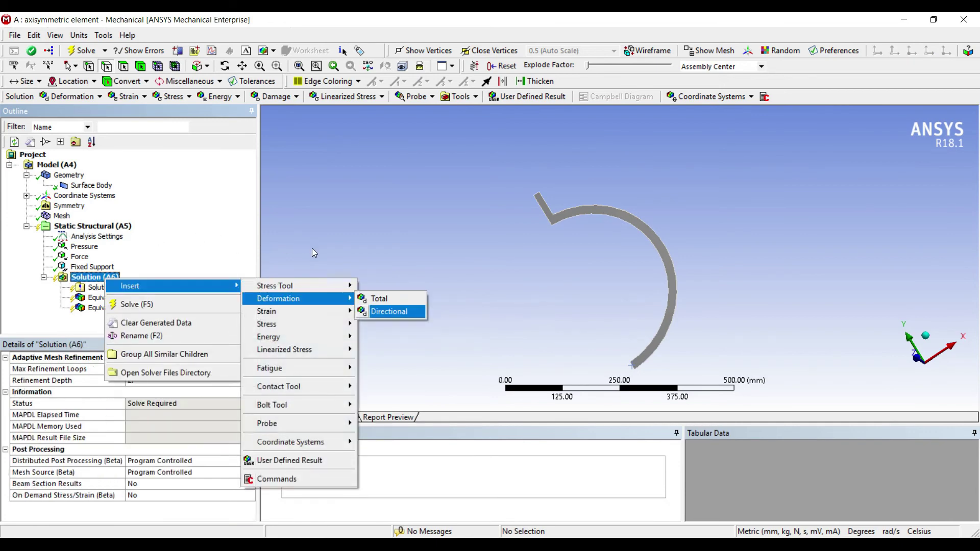
key("Return")
left_click(158, 415)
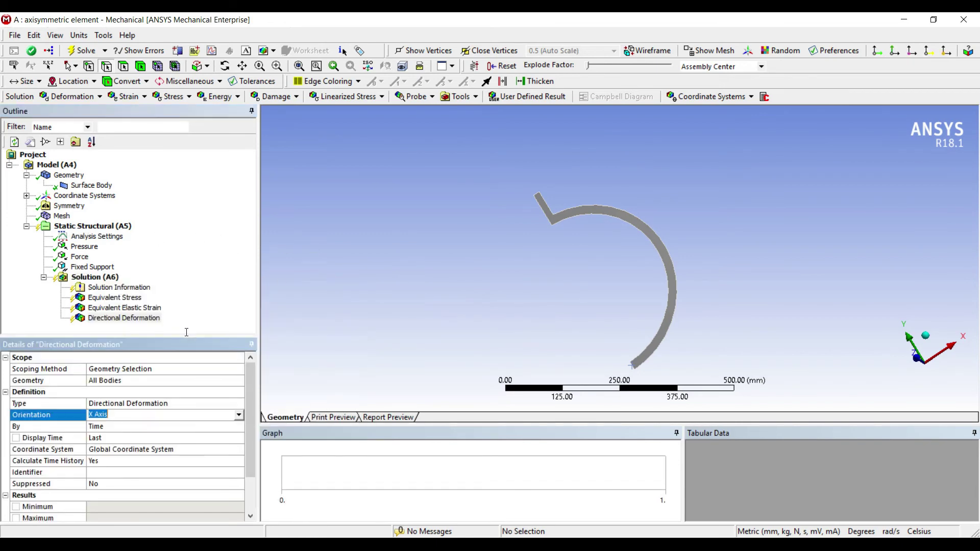
left_click(238, 415)
key("Down")
key("Return")
Solve the analysis and examine the equivalent stress contours on the expanded vessel.
left_click(103, 276)
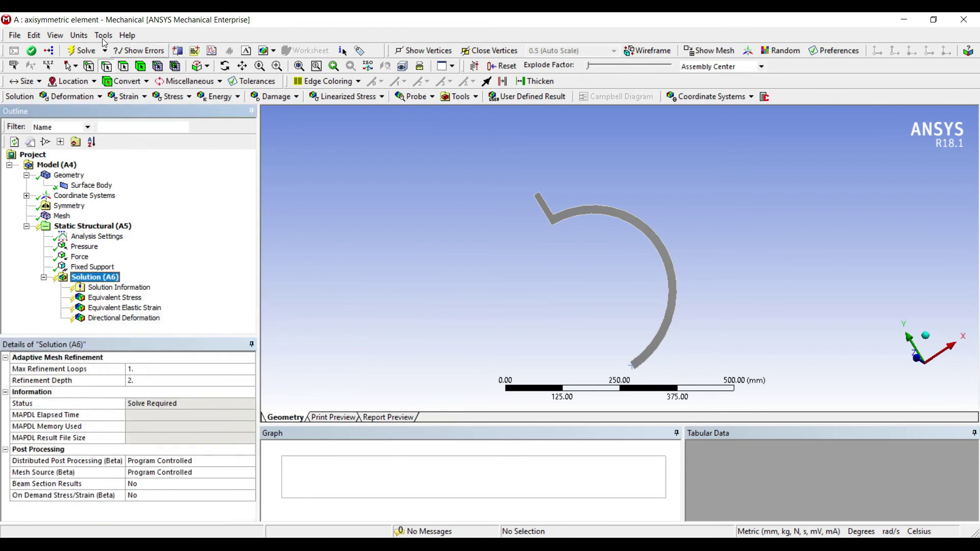
left_click(77, 50)
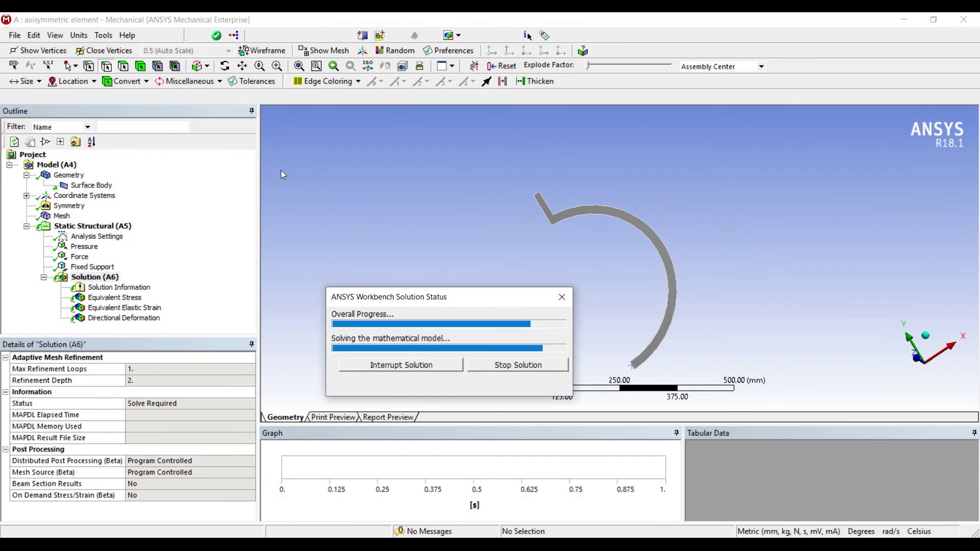
left_click(115, 297)
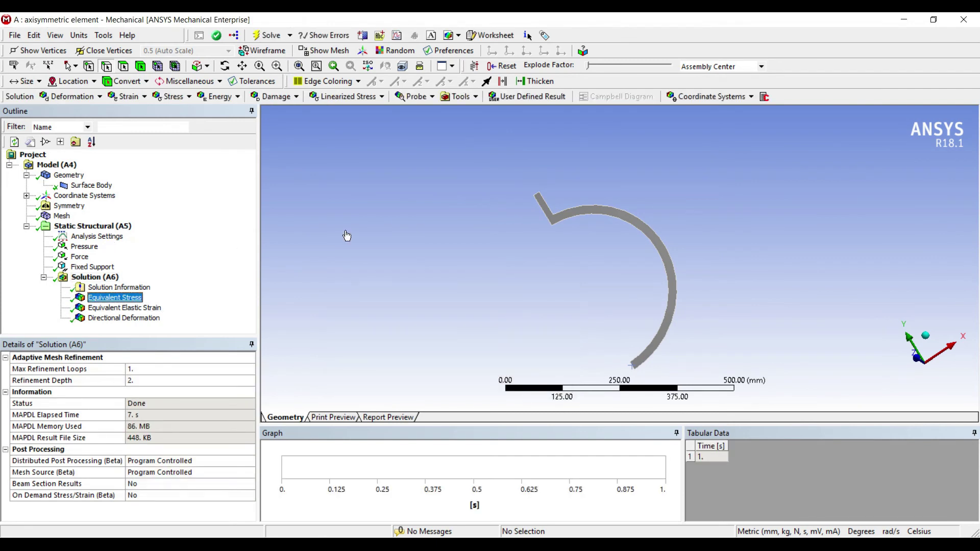
left_click_drag(449, 240, 503, 254)
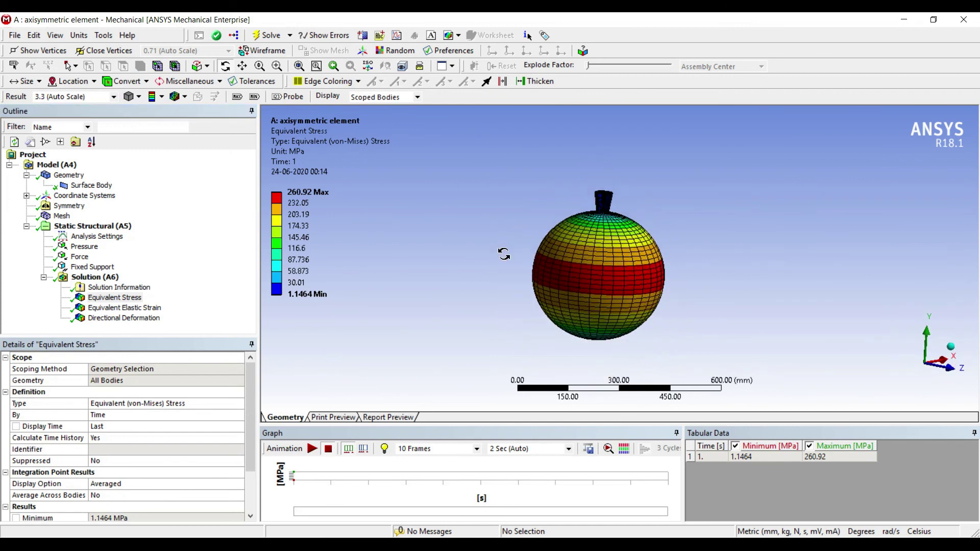
Display the equivalent elastic strain result and examine its contours on the fully expanded vessel.
scroll(503, 254, "up", 1)
left_click(124, 307)
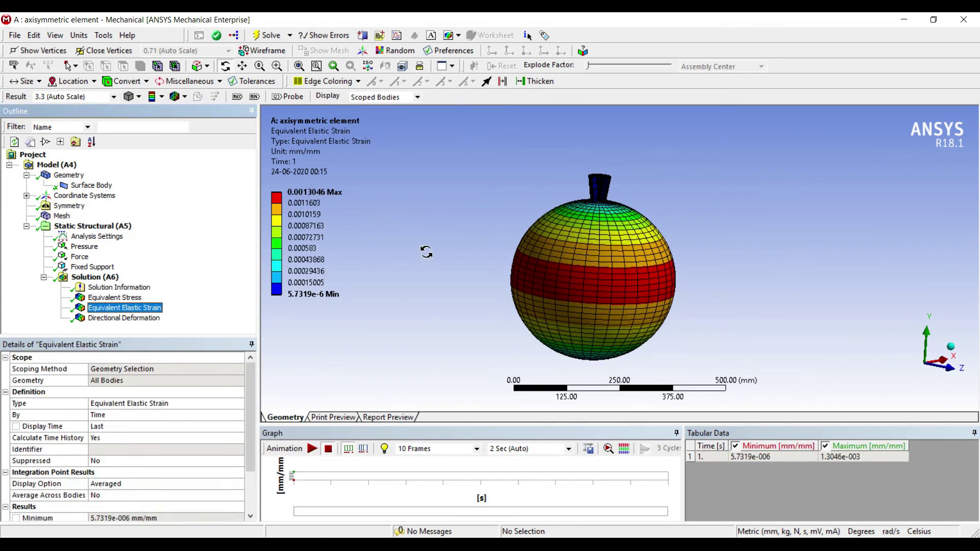
left_click_drag(471, 262, 478, 250)
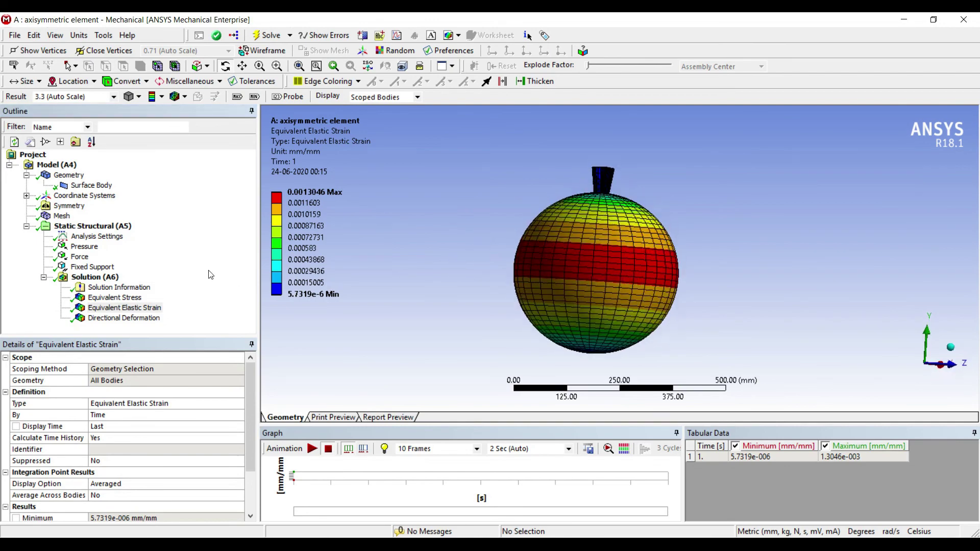
Display the directional deformation result with its maximum and minimum labels, and play its animation on the full vessel.
left_click(124, 317)
scroll(466, 227, "up", 1)
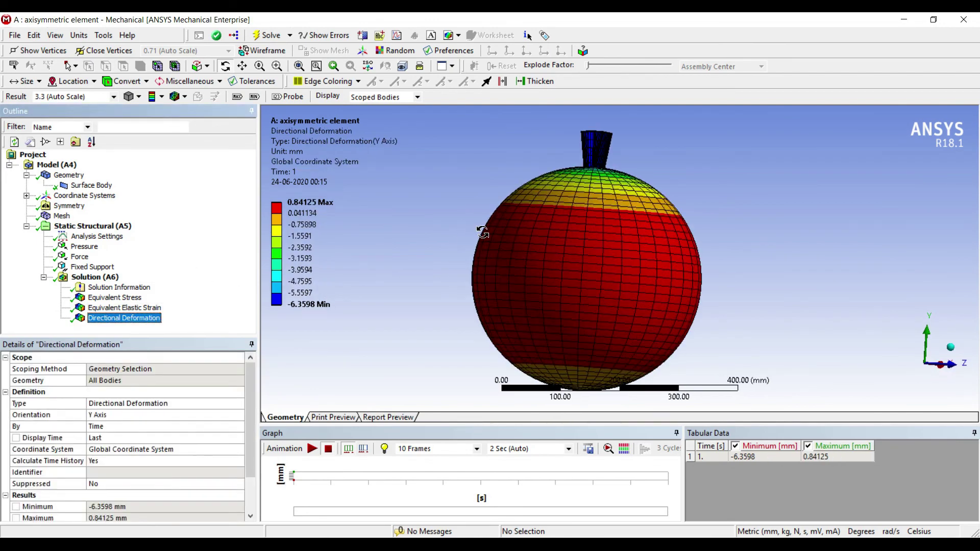
left_click_drag(477, 230, 456, 239)
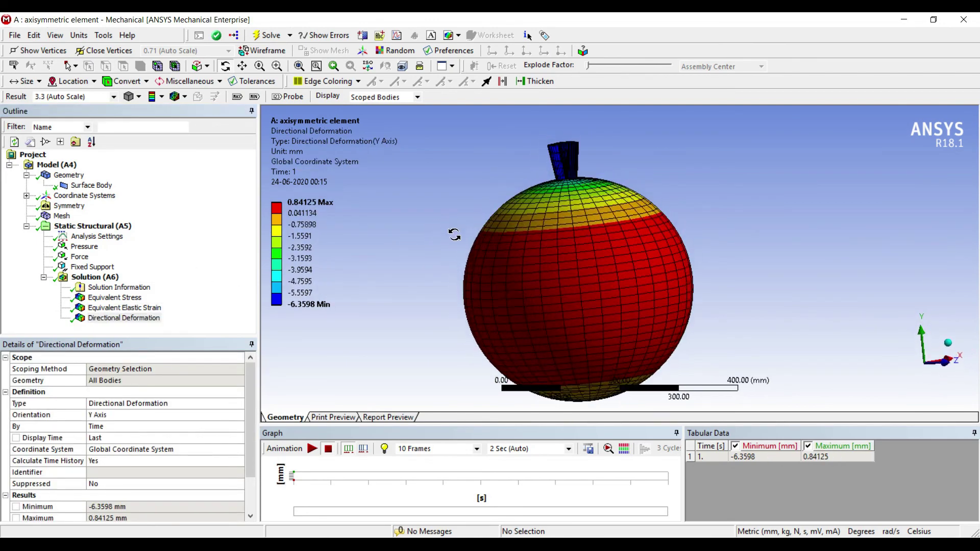
scroll(457, 239, "down", 1)
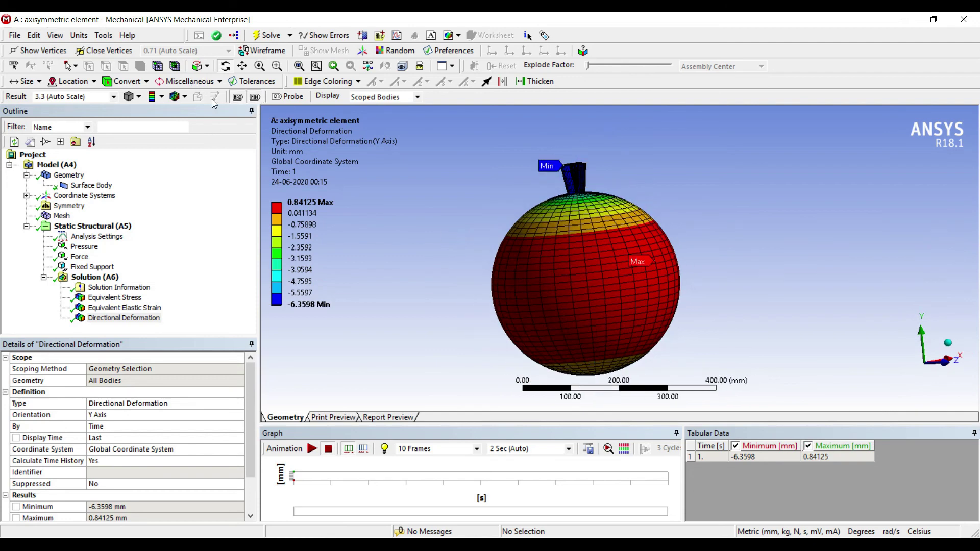
mouse_move(398, 230)
left_mouse_down()
mouse_move(400, 211)
mouse_move(393, 244)
left_mouse_up()
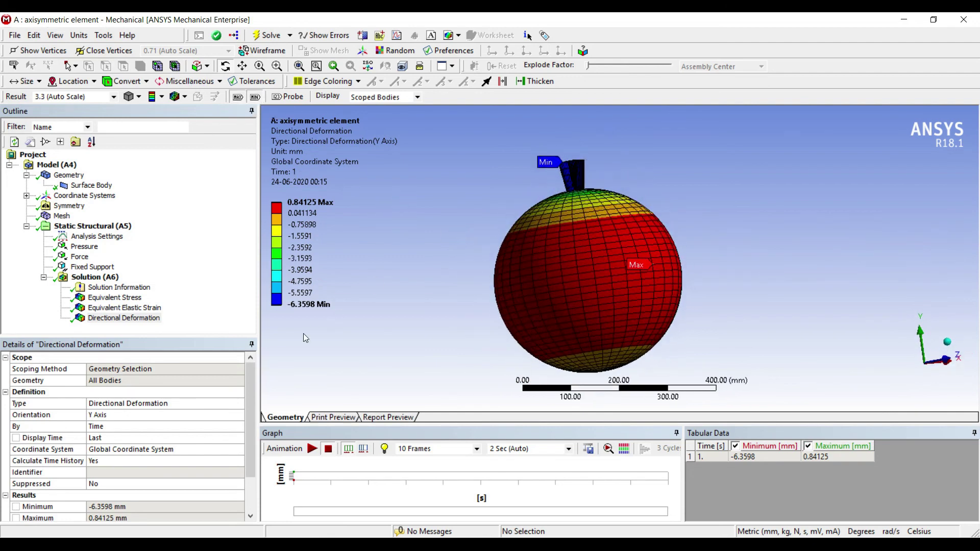
left_click(311, 448)
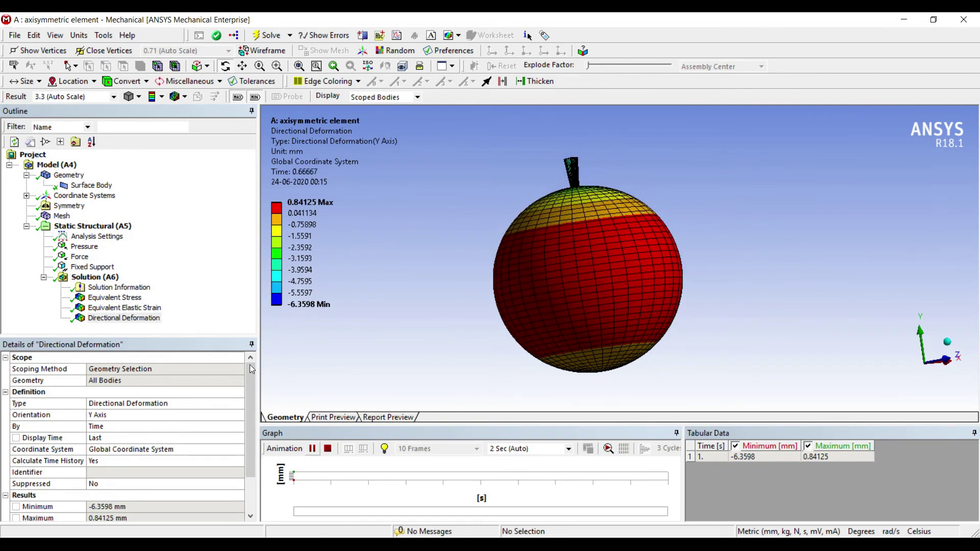
left_click(312, 449)
Set the symmetry's graphical expansion to 18 repeats and examine the equivalent stress inside the half-expanded vessel.
left_click(60, 164)
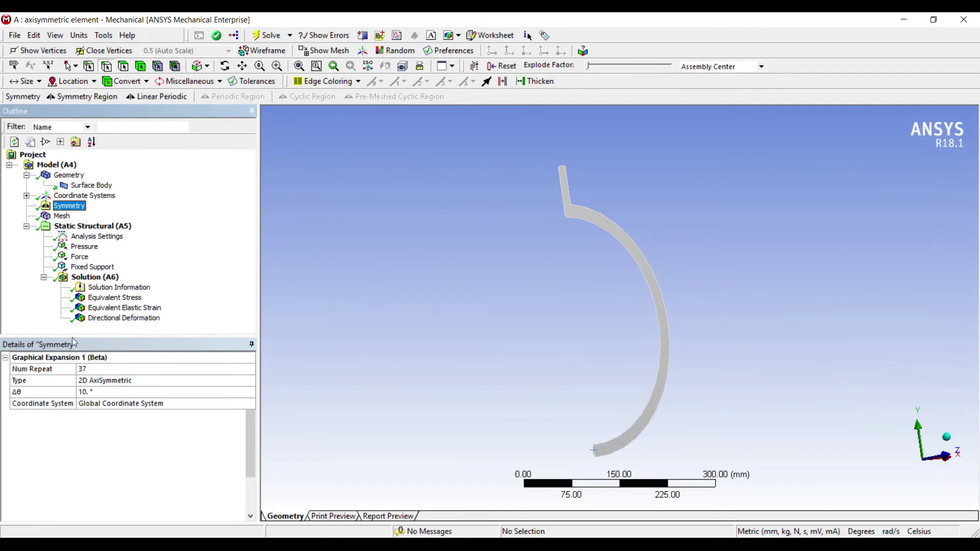
type("18")
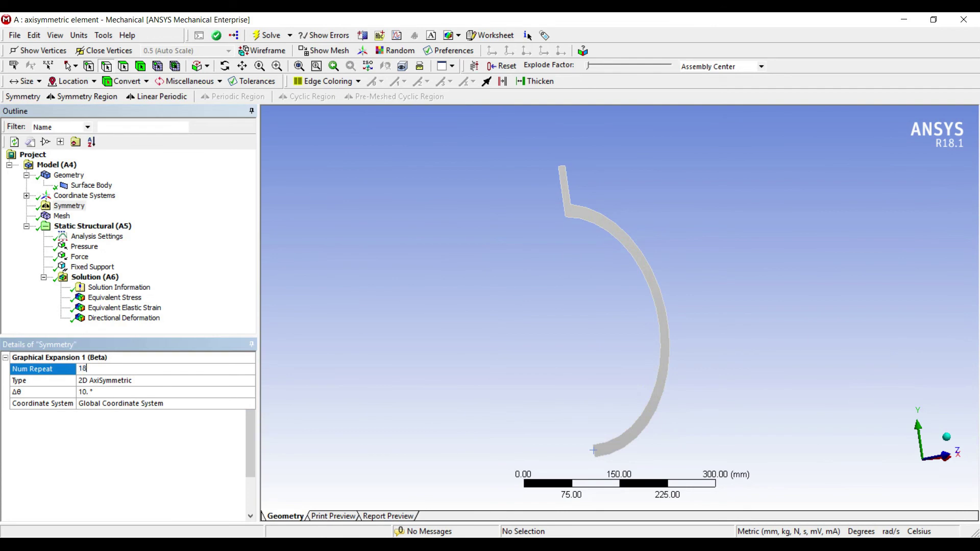
left_click(114, 297)
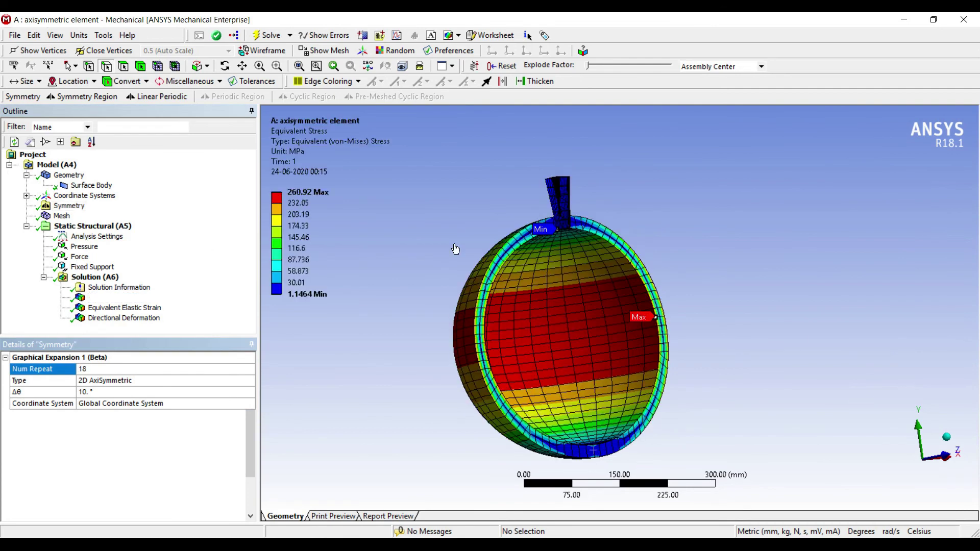
mouse_move(482, 269)
left_mouse_down()
mouse_move(513, 248)
mouse_move(444, 266)
mouse_move(507, 247)
mouse_move(448, 246)
mouse_move(488, 252)
left_mouse_up()
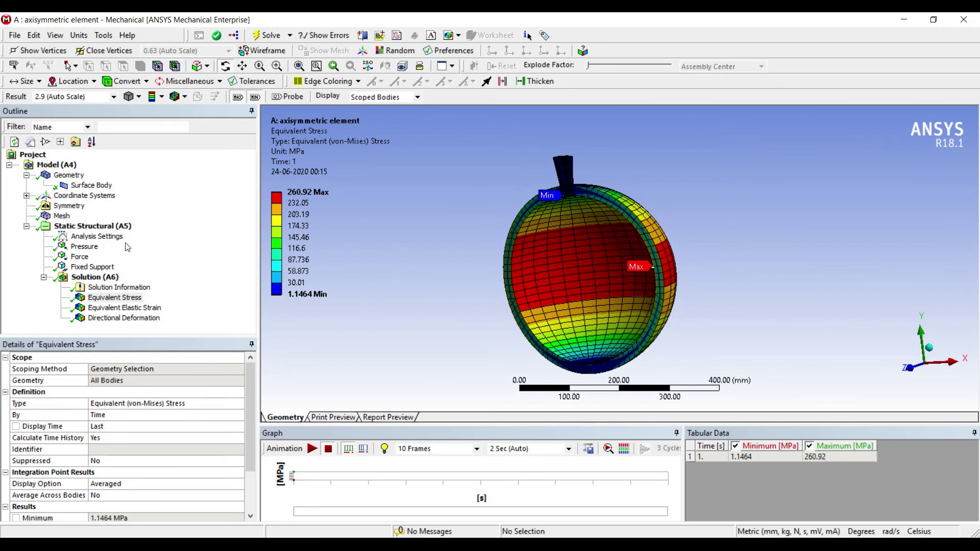
Animate the equivalent elastic strain and directional deformation results on the half-expanded vessel and inspect its interior.
left_click(125, 307)
left_click_drag(488, 248, 489, 253)
left_click(311, 448)
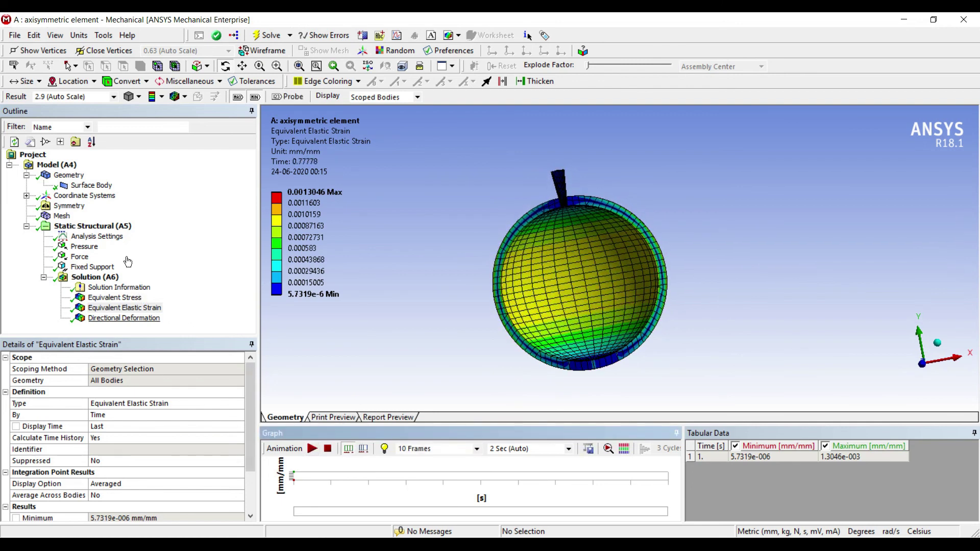
left_click(124, 317)
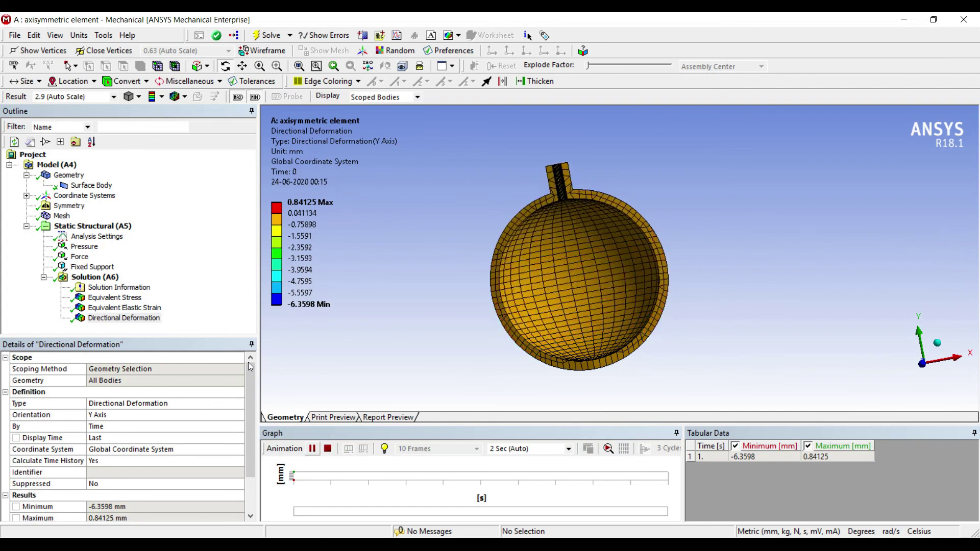
left_click_drag(632, 218, 558, 255)
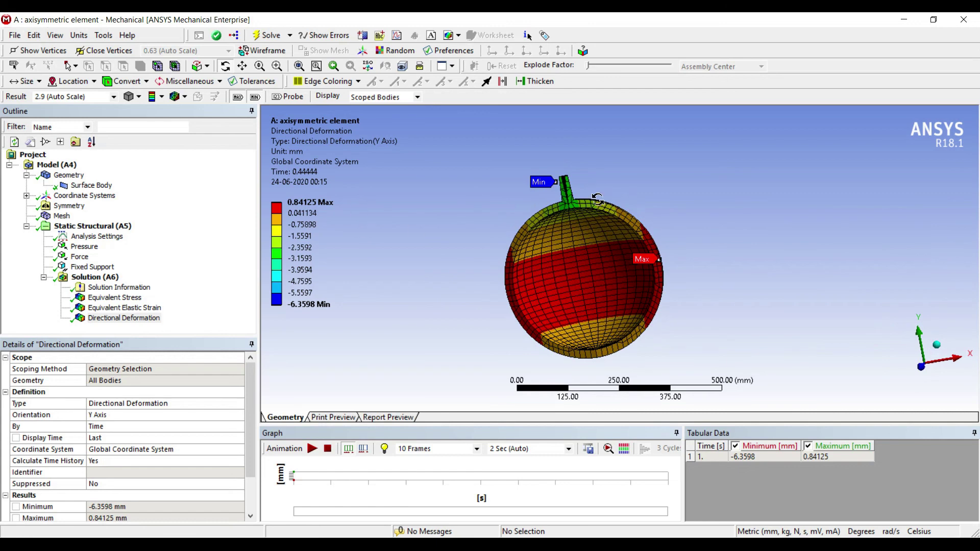